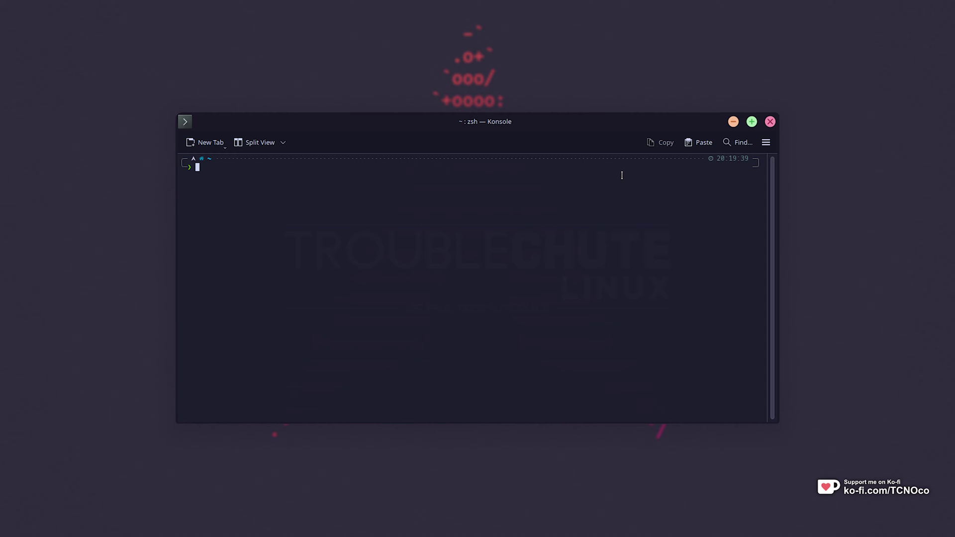
Check the installed Python version (3.11.8) with python -V, then clear the terminal
type("python -V")
key("Return")
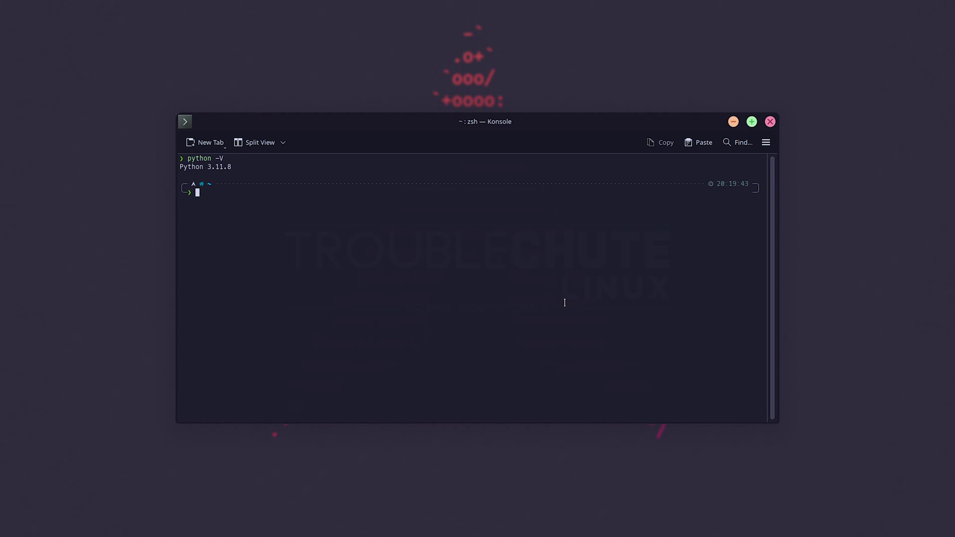
key("ctrl+l")
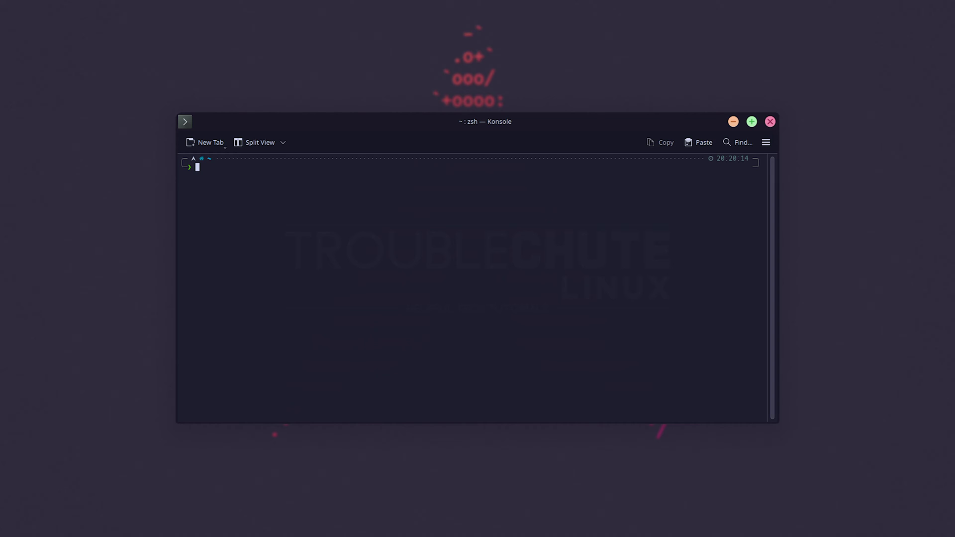
Run nvidia-smi and highlight the GeForce RTX 3080 Ti name and driver version 550.54.14
type("nvidi")
key("Right")
key("Return")
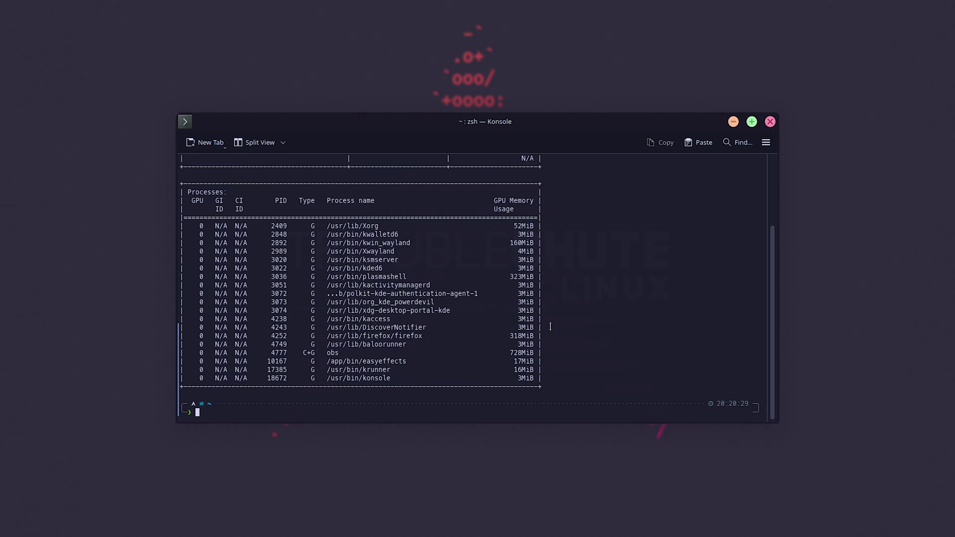
scroll(550, 326, "up", 4)
left_click_drag(314, 234, 188, 234)
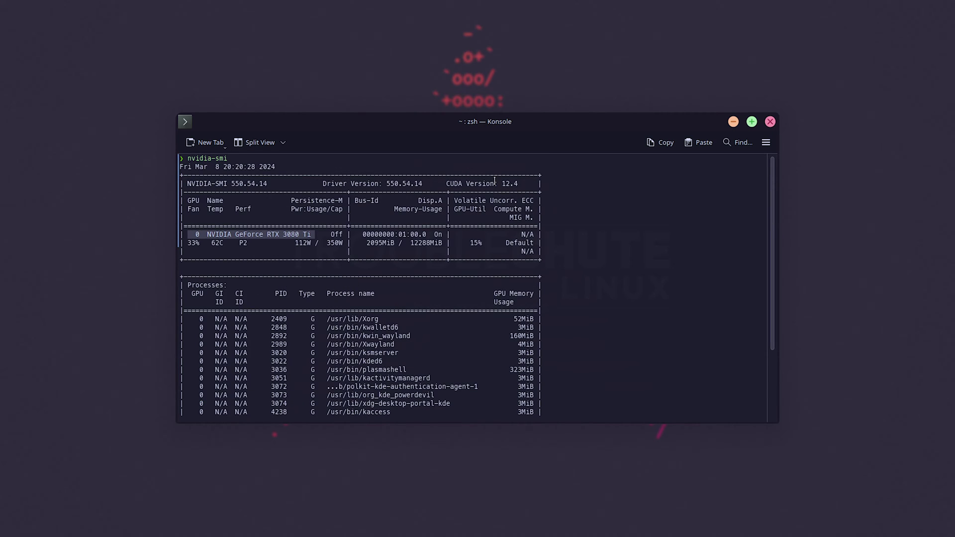
left_click_drag(184, 183, 271, 184)
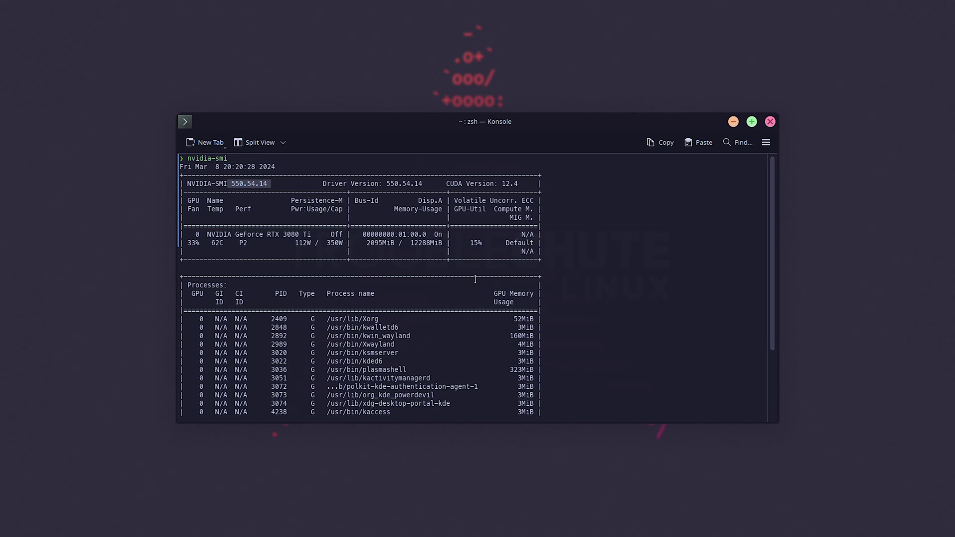
left_click(748, 198)
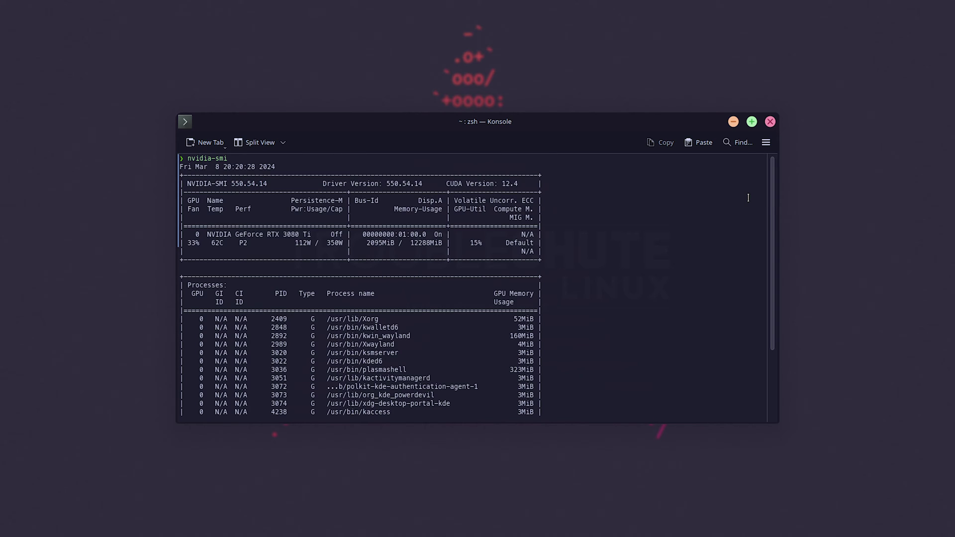
Clear the terminal and compare the Forge and AUTOMATIC1111 stable-diffusion-webui repository pages
key("ctrl+l")
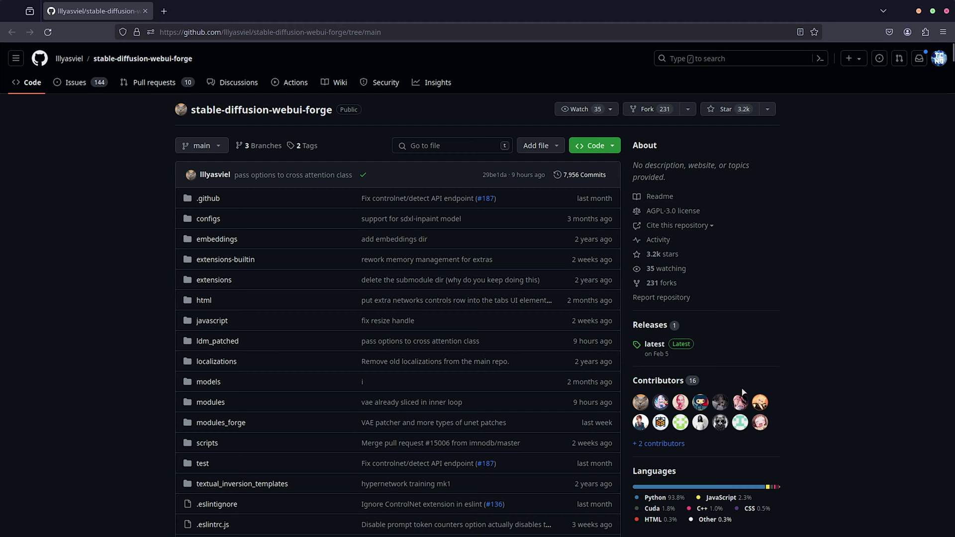
scroll(627, 326, "down", 1)
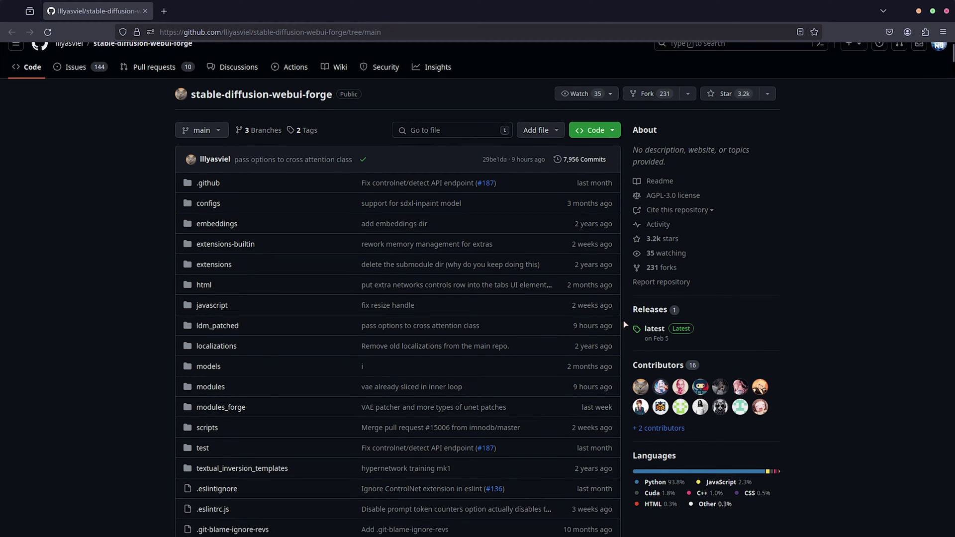
scroll(627, 326, "up", 1)
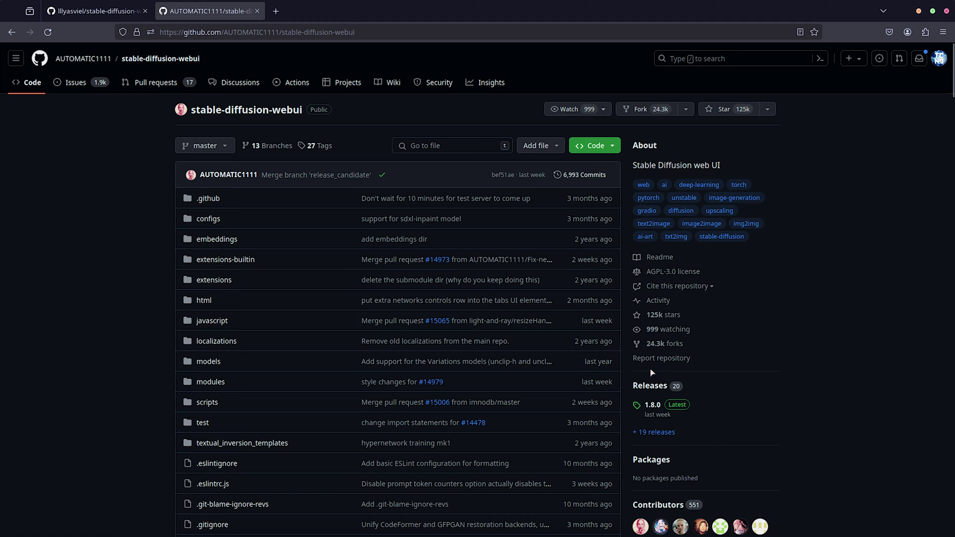
left_click(85, 11)
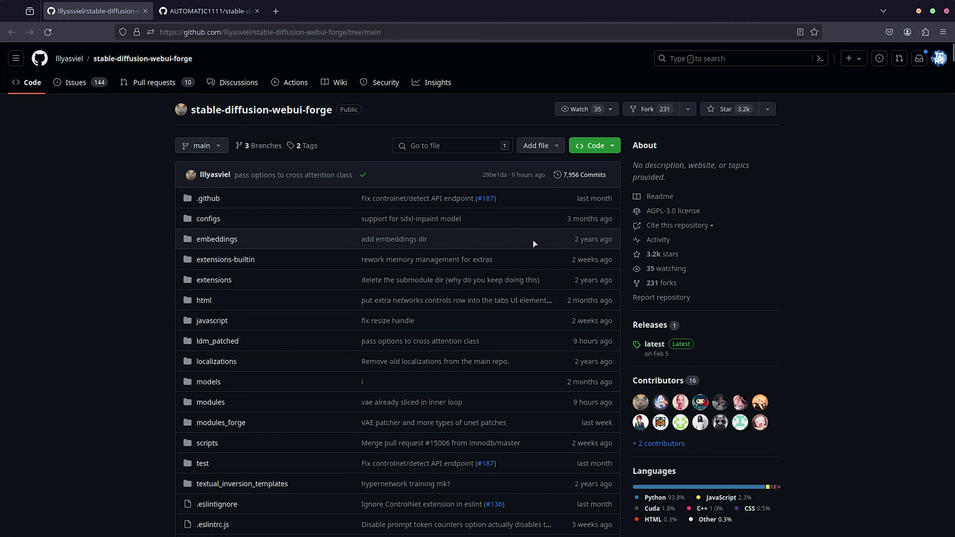
scroll(533, 243, "down", 10)
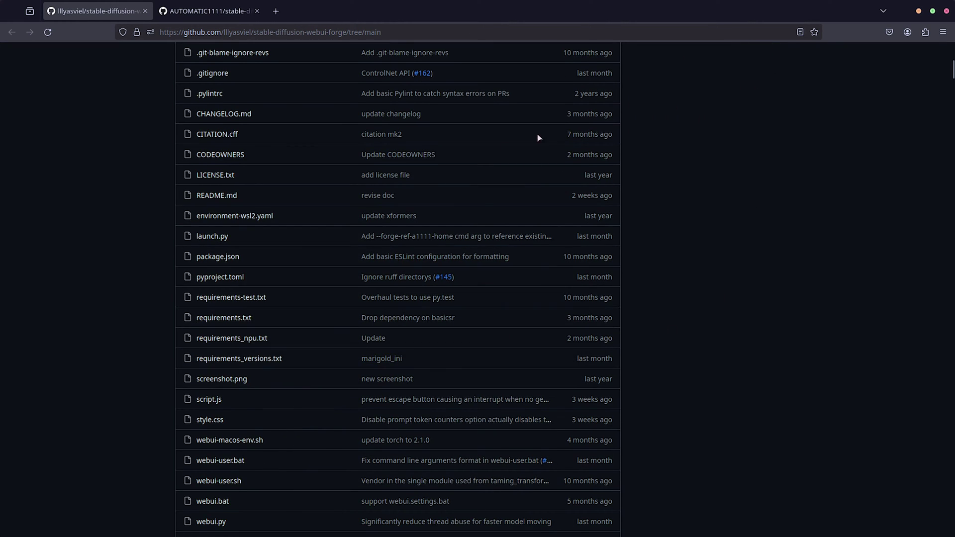
scroll(517, 159, "down", 2)
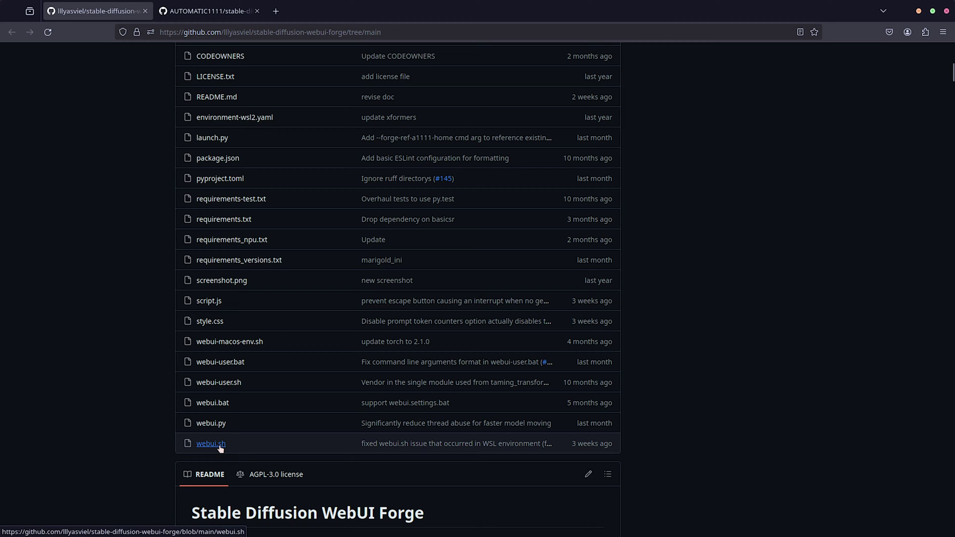
key("ctrl+Tab")
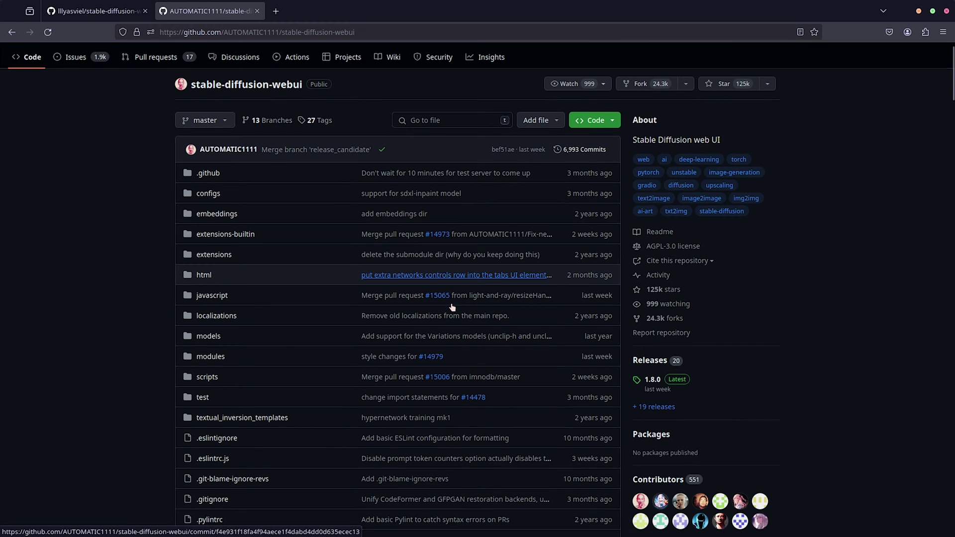
scroll(452, 307, "down", 10)
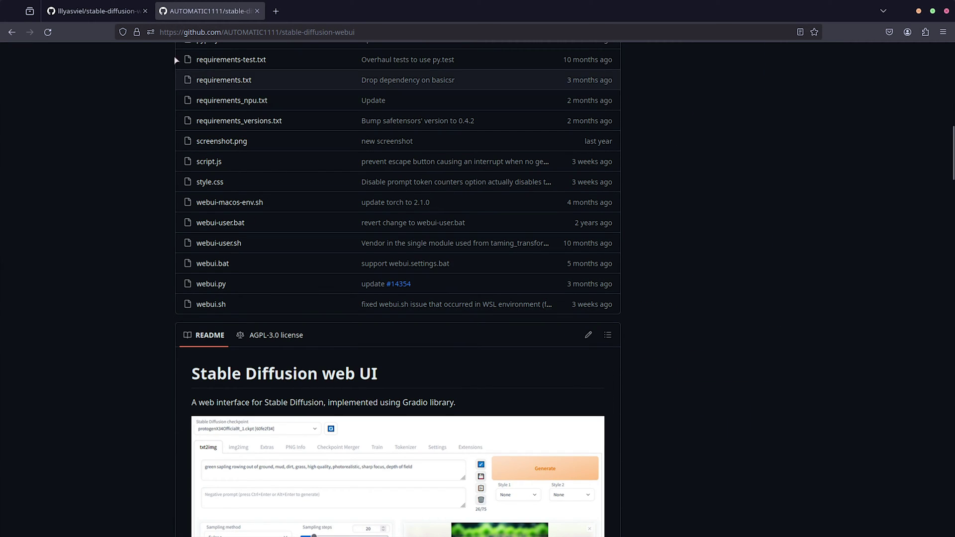
left_click(118, 10)
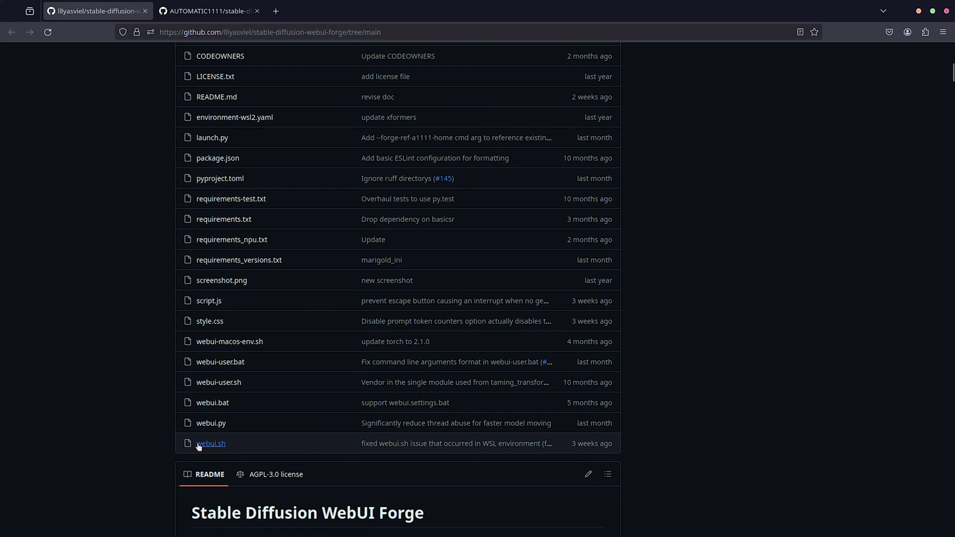
Look over the SD.Next repo, then copy the Forge repository's HTTPS clone address
middle_click(277, 10)
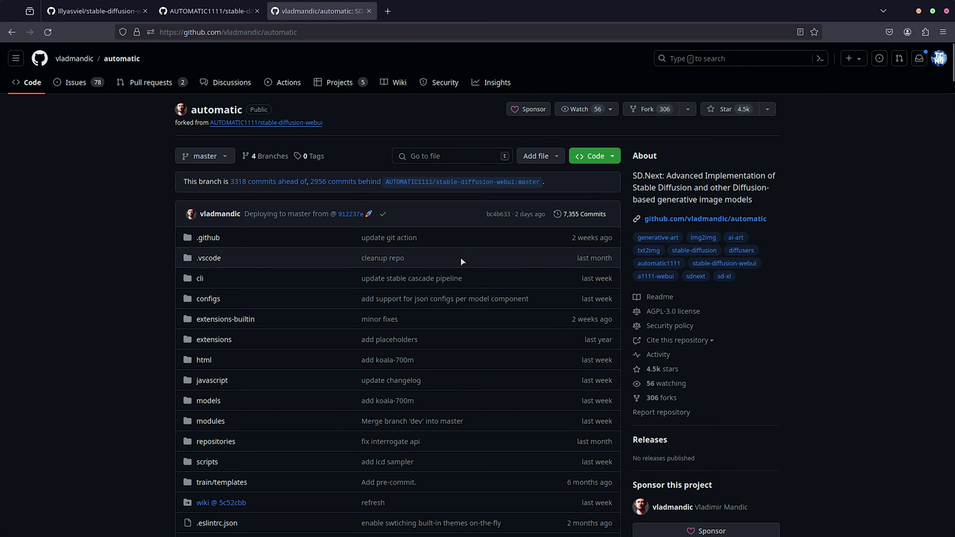
scroll(462, 262, "down", 10)
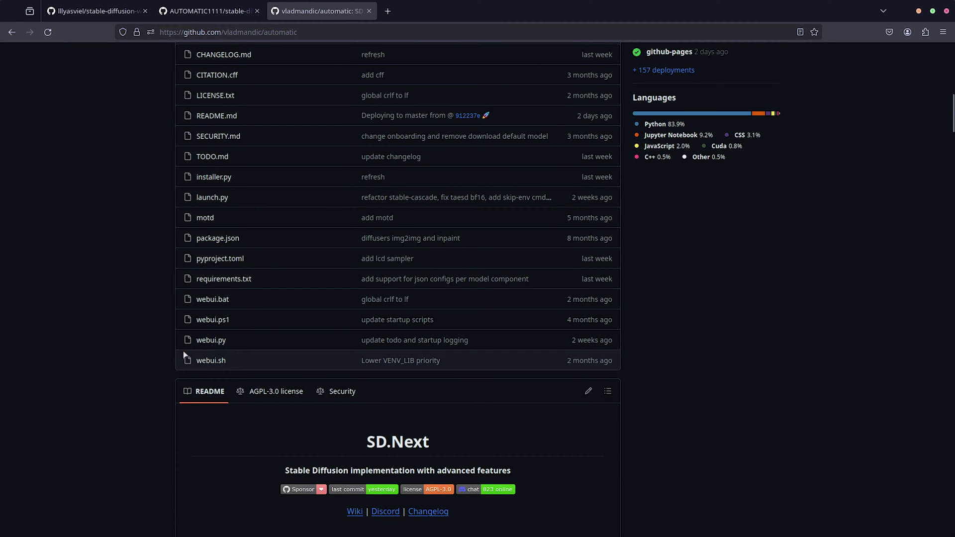
key("ctrl+shift+Tab")
key("ctrl+shift+Tab")
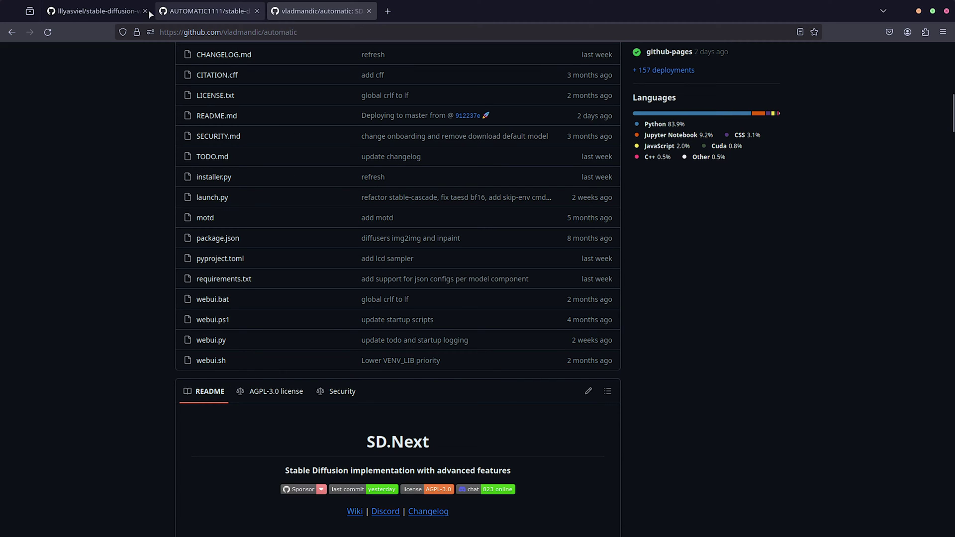
scroll(589, 308, "up", 10)
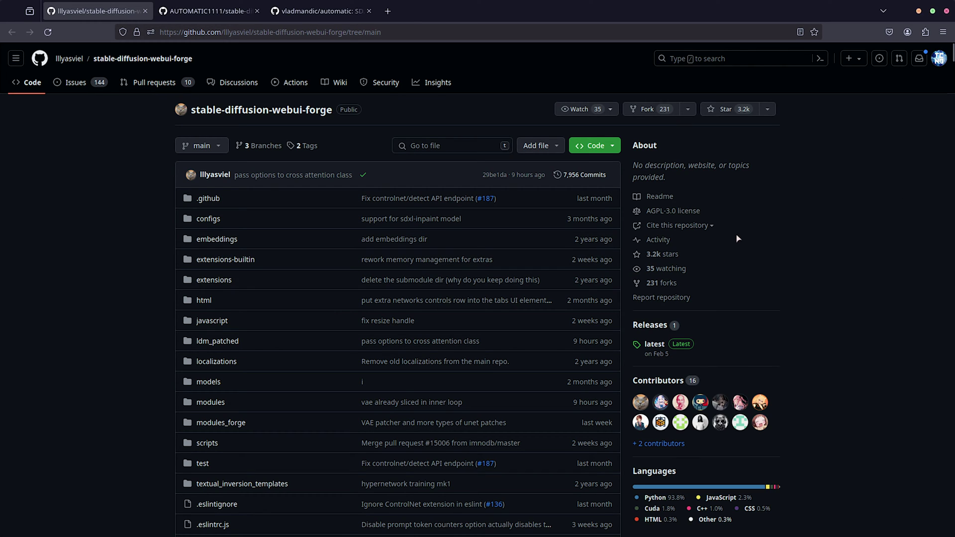
left_click(599, 146)
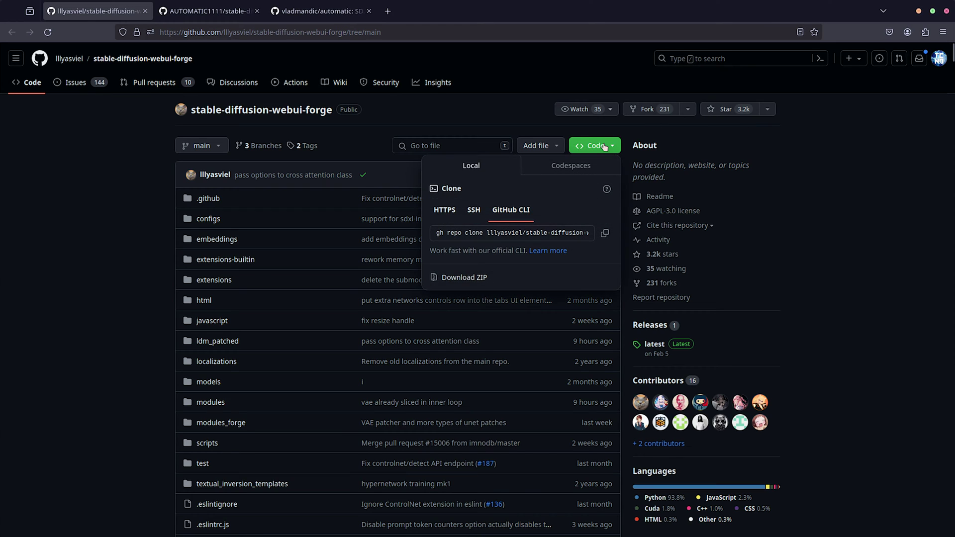
left_click(444, 209)
left_click(606, 234)
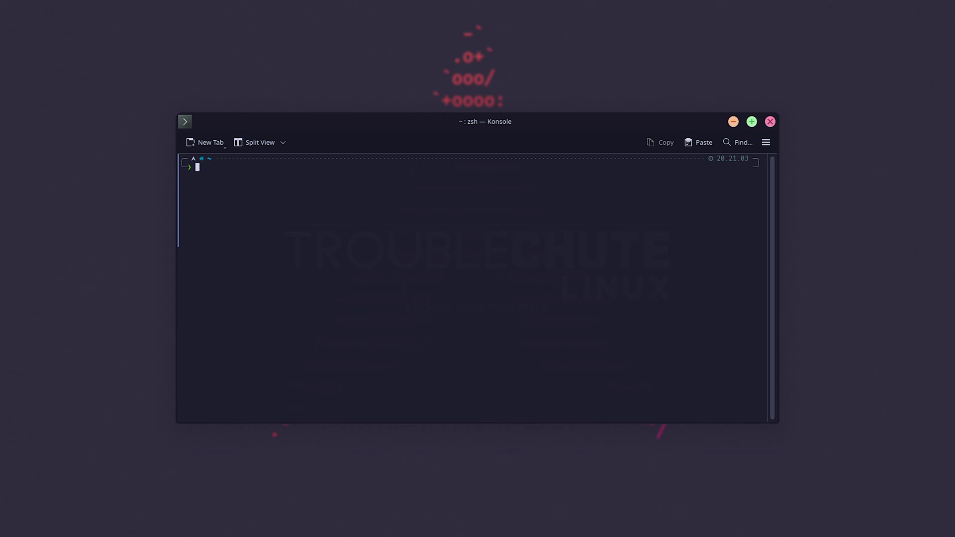
Go to the home directory and list its contents
type("cd ~/")
key("Return")
type("ls")
key("Return")
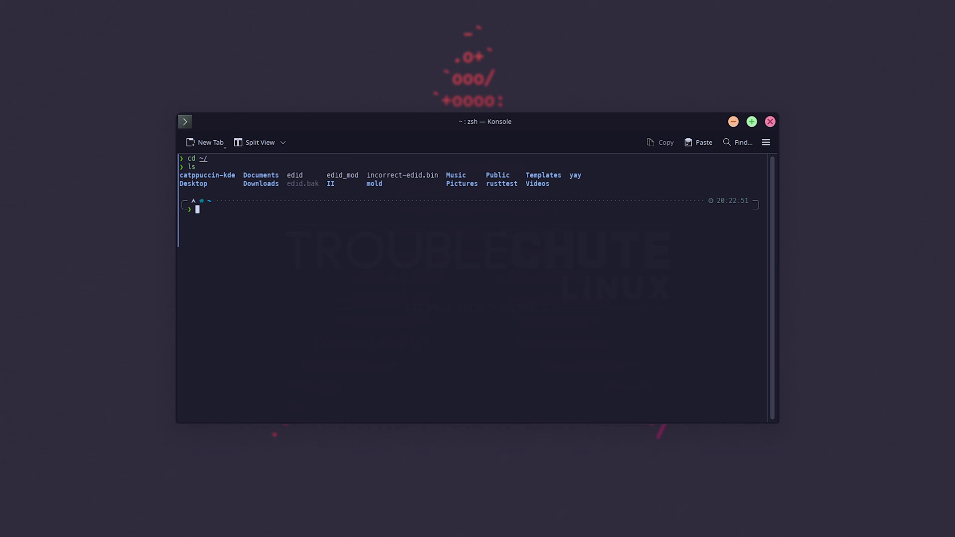
Move into /opt, list its contents, and clear the screen
type("cd /opt")
key("Return")
type("ls")
key("Return")
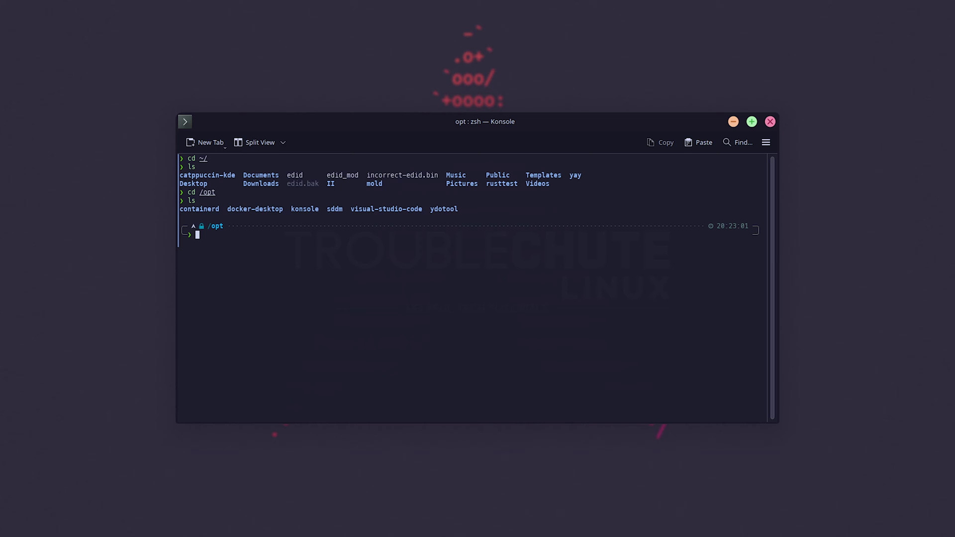
type("clear")
key("Return")
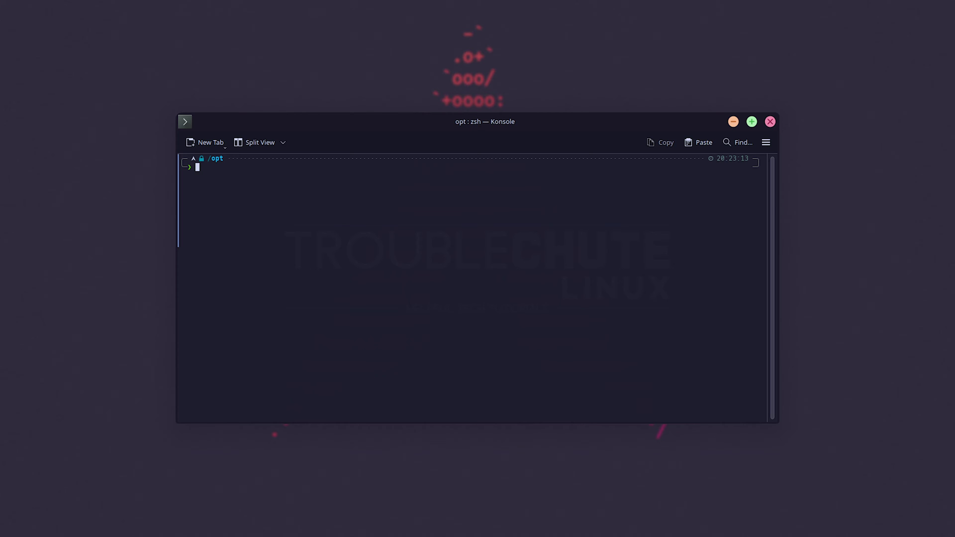
Try cloning the pasted Forge repository URL with git clone
type("git clone")
key("ctrl+shift+v")
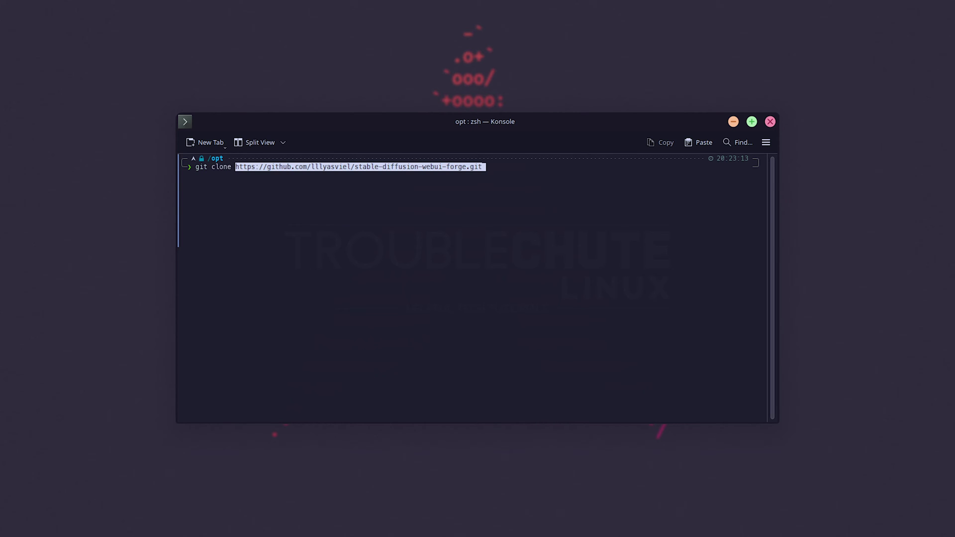
key("Return")
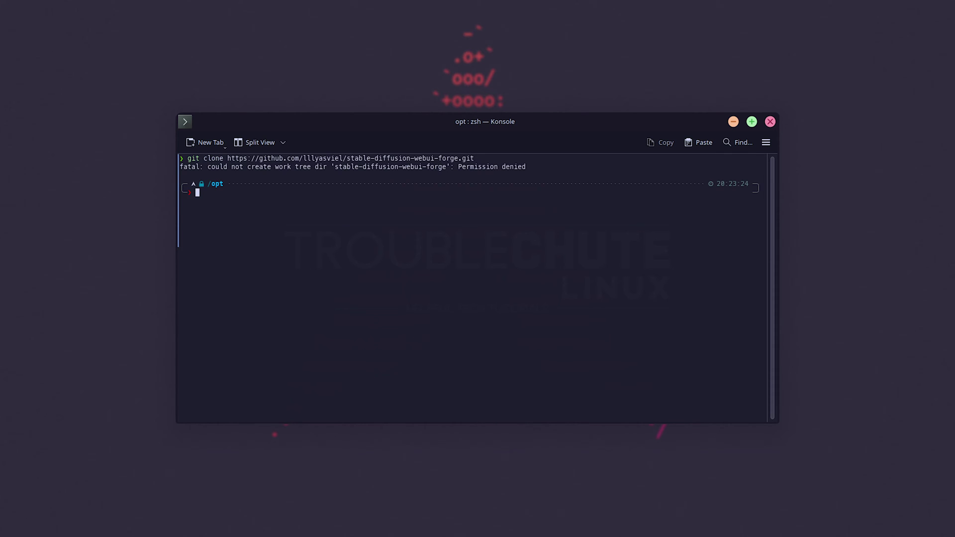
Rerun the clone with sudo after the permission error and list /opt
key("Up")
key("ctrl+Left")
key("ctrl+Left")
key("ctrl+Left")
key("ctrl+Left")
key("ctrl+Left")
key("ctrl+Left")
key("ctrl+Left")
key("ctrl+Left")
key("ctrl+Left")
key("ctrl+Left")
key("ctrl+Left")
type("sudo")
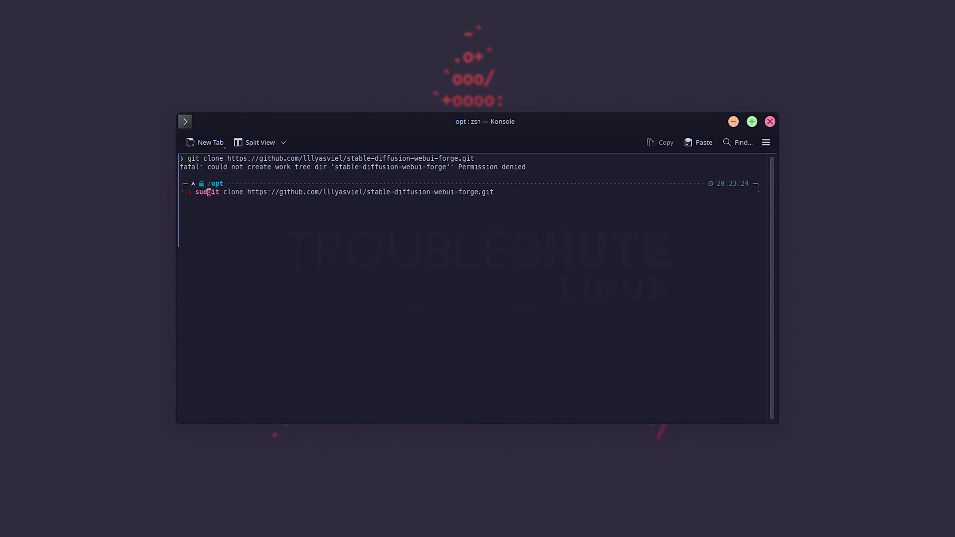
key("Return")
key("Return")
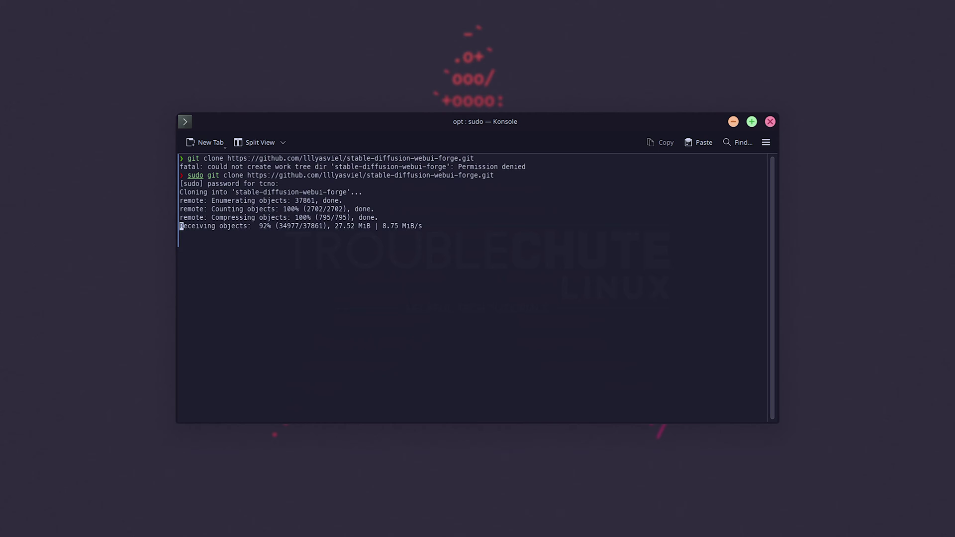
type("ls")
key("Return")
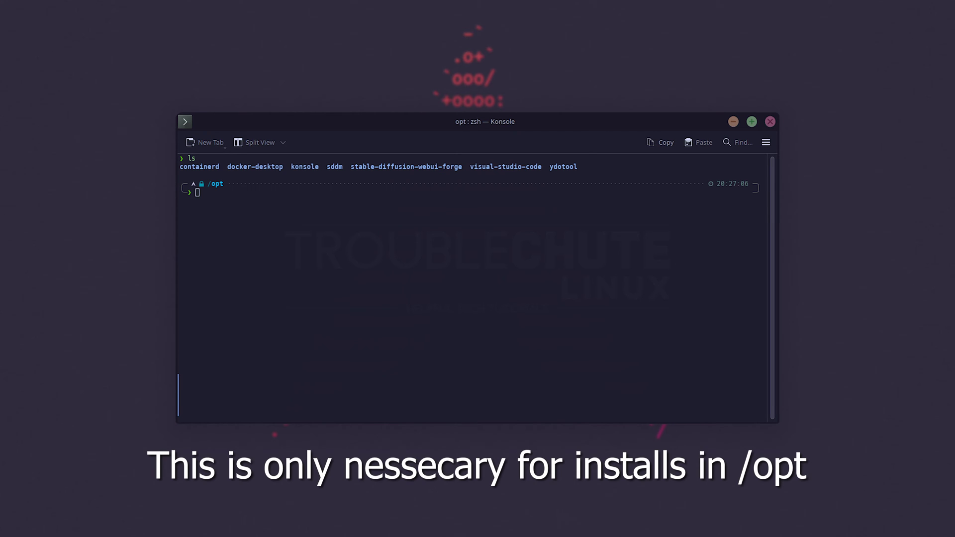
Enter sudo chown -R $USER:$USER /opt/stable-diffusion-webui-forge/ at the prompt, enlarging the terminal text
left_click(656, 323)
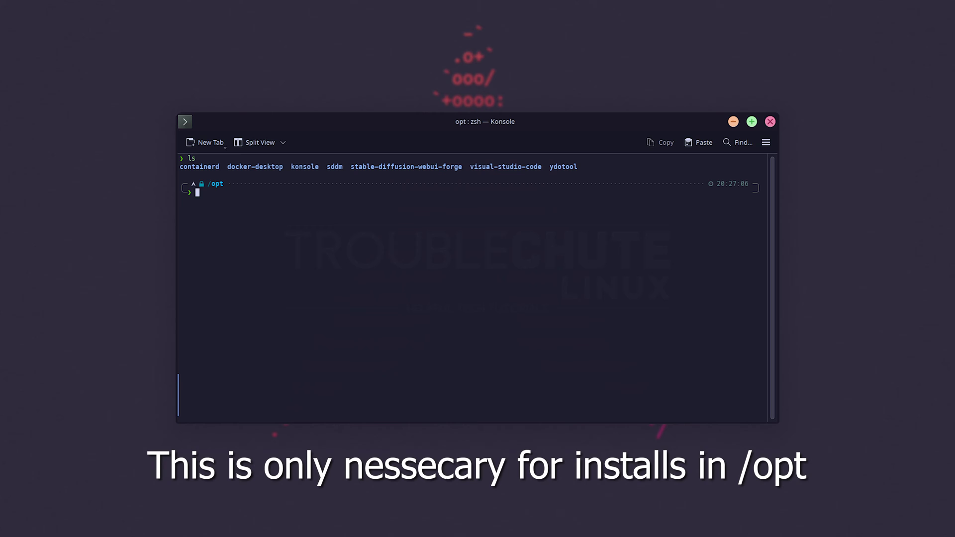
type("sudo chown -R $USER:$USER")
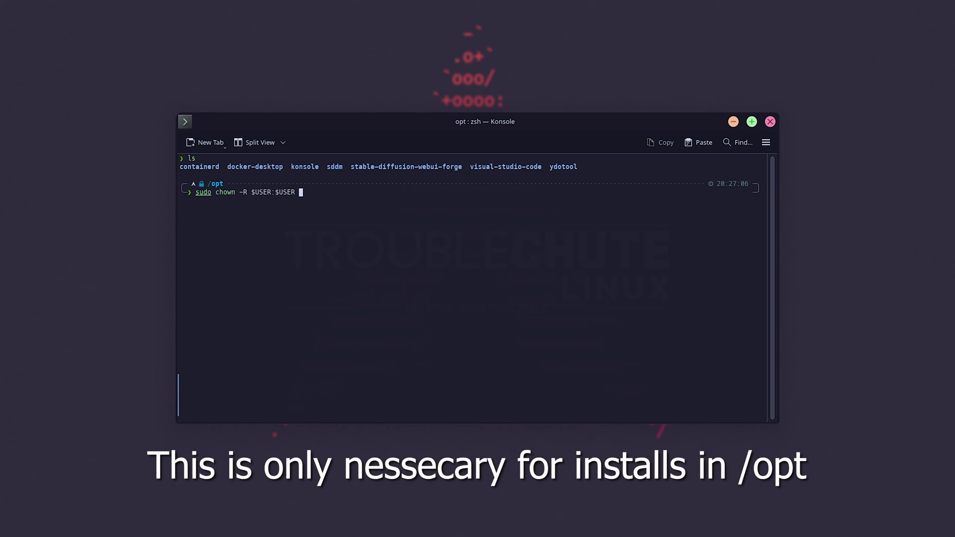
key("ctrl+plus")
key("ctrl+plus")
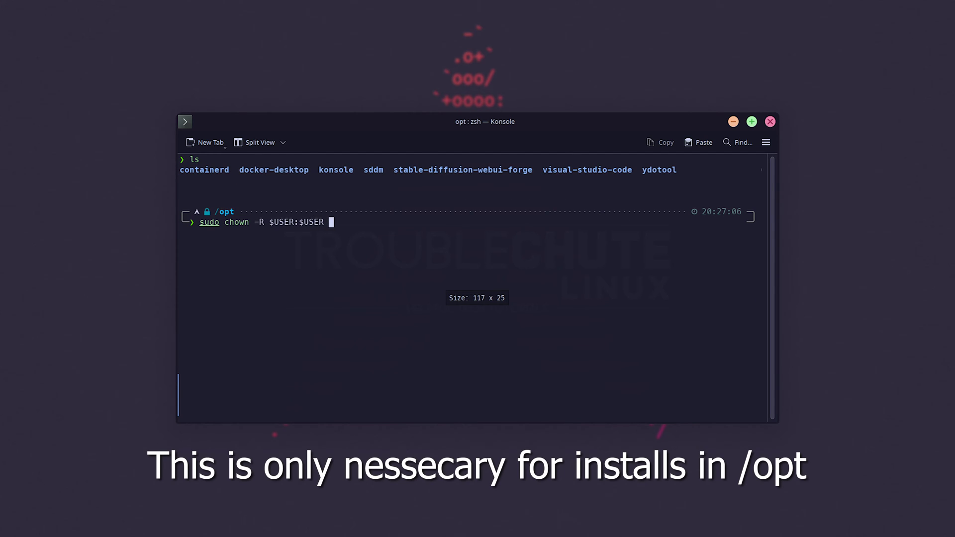
left_click(719, 224)
type("/opt/stable-diffusion-webui-forge/")
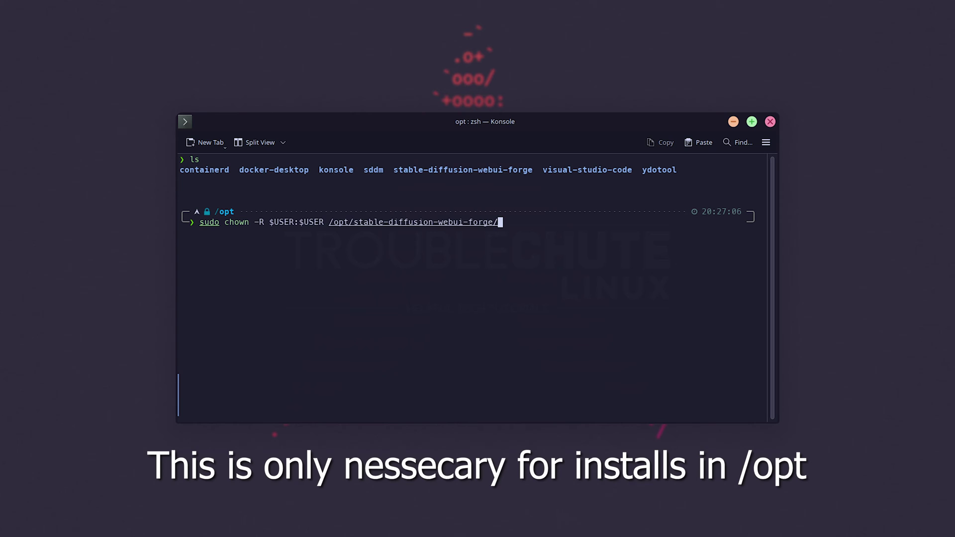
Apply the ownership change, enter stable-diffusion-webui-forge, and list its files
key("Return")
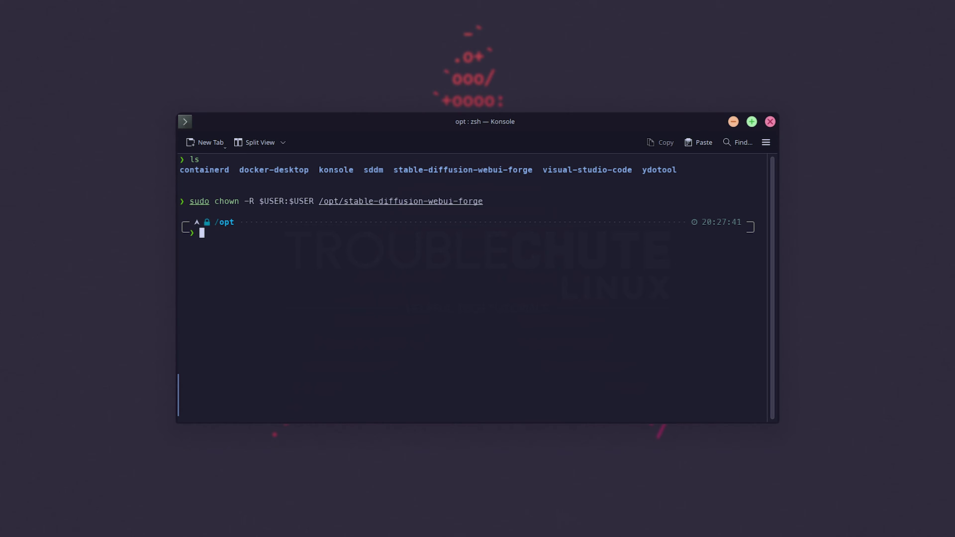
type("cd stable-diffusion-webui-forge/")
key("Return")
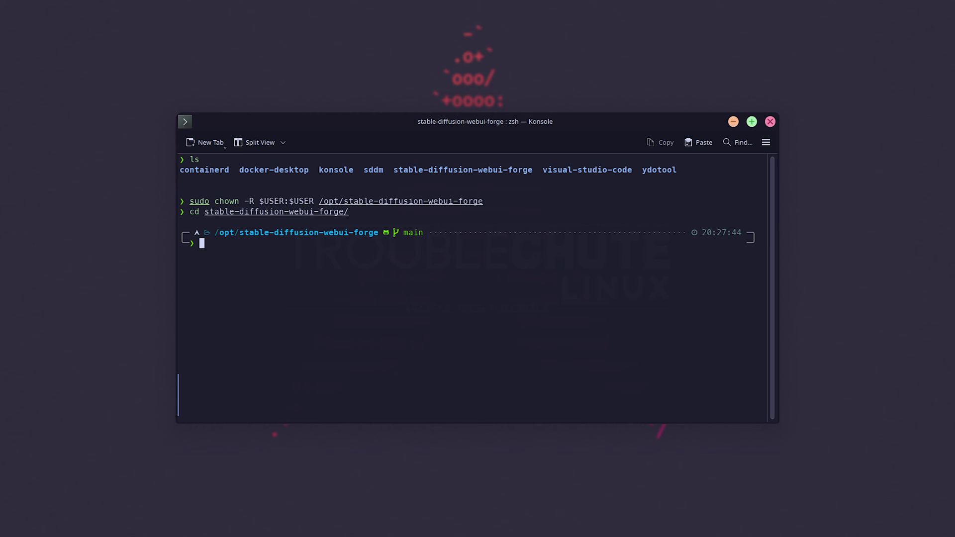
type("ls")
key("Return")
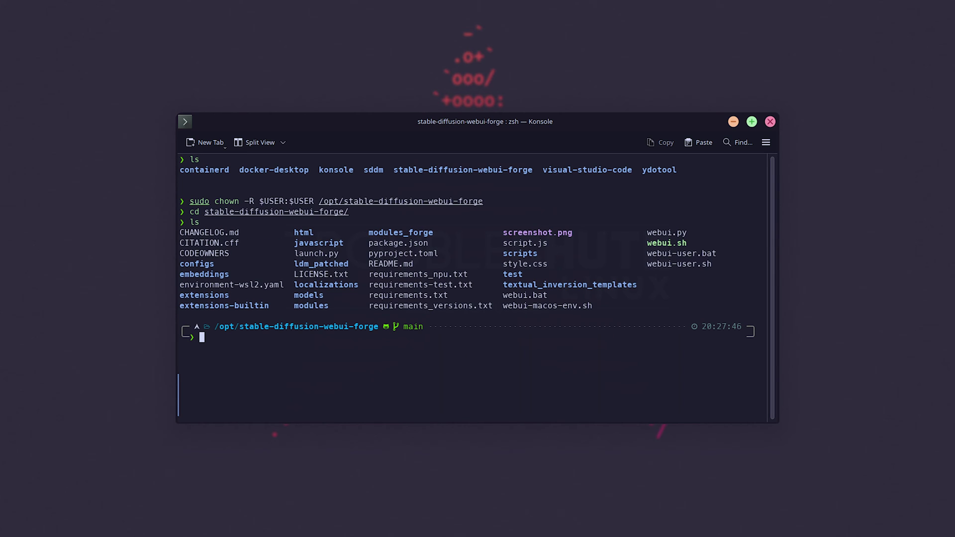
type("./webui.sh")
Launch ./webui.sh, then in a second session list files and type chmod +x ./webui.sh
key("Return")
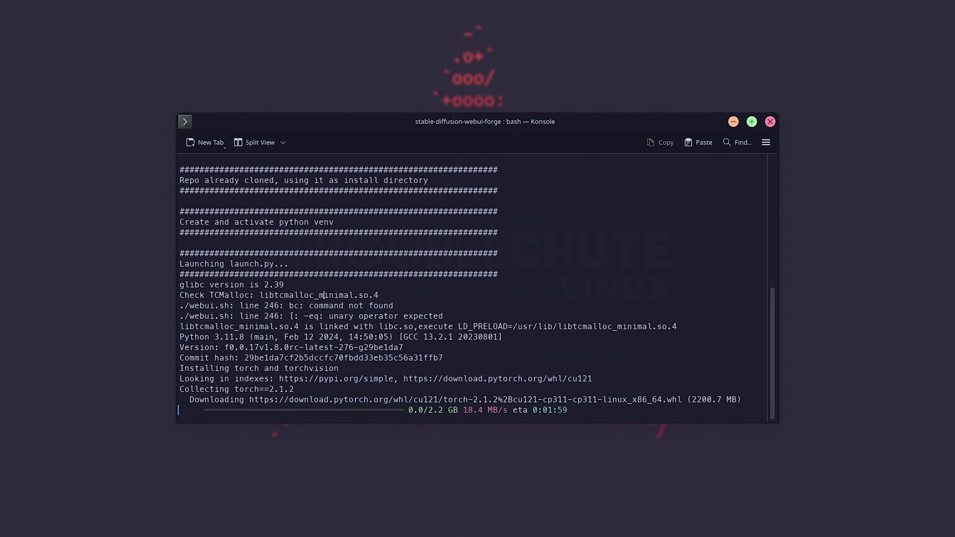
left_click(203, 142)
type("ls")
key("Return")
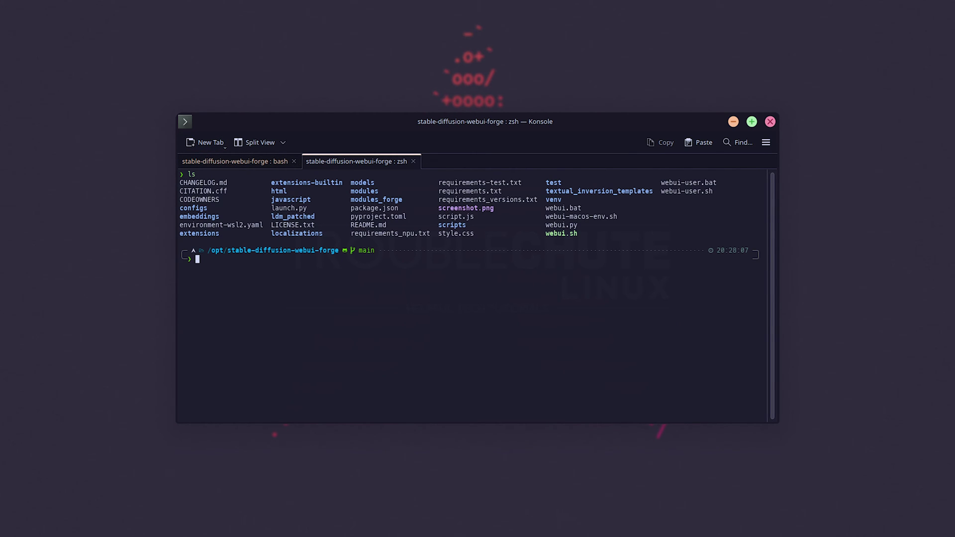
type("chmod +x ./webui.sh")
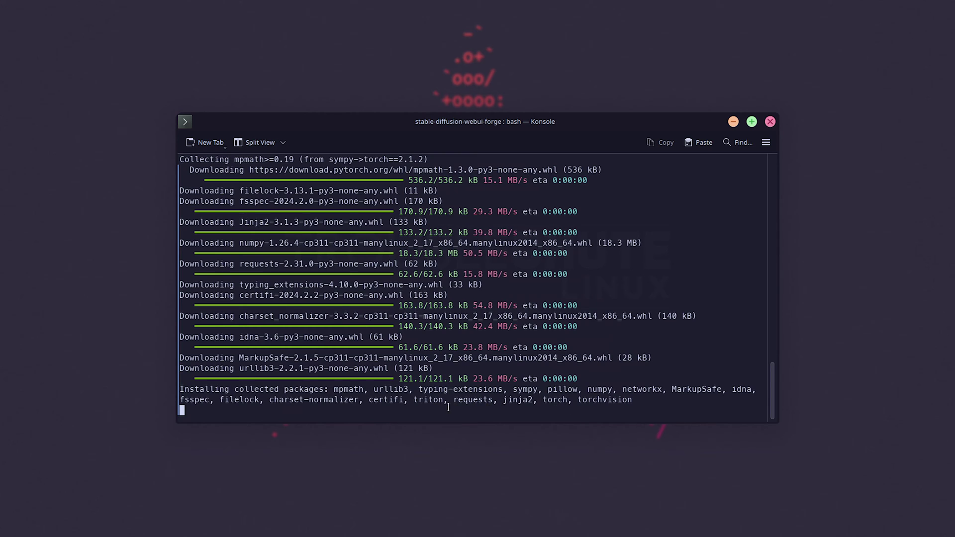
double_click(422, 400)
Deselect the highlighted text while the install finishes and Forge opens at 127.0.0.1:7860
left_click(641, 412)
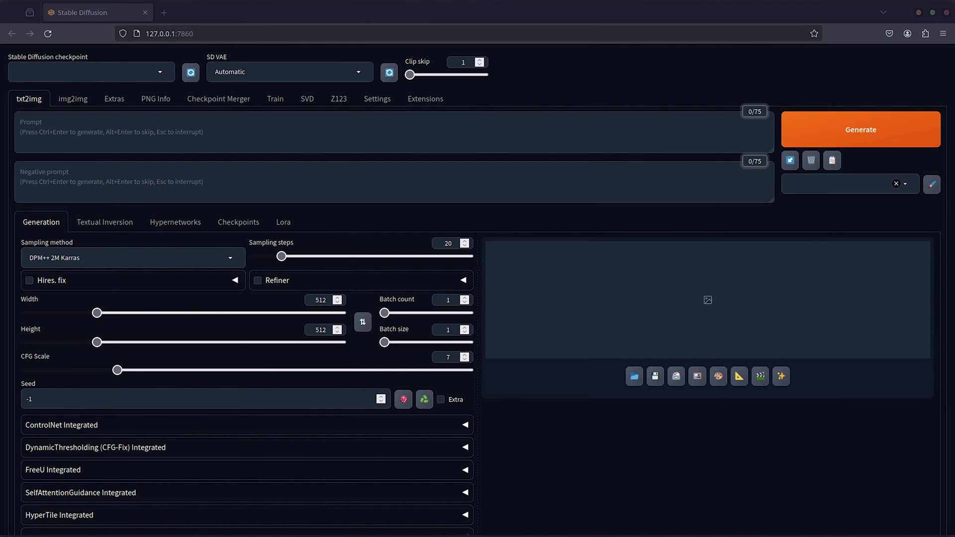
Select the realisticVisionV51_v51VAE.safetensors checkpoint on the txt2img page
left_click(306, 99)
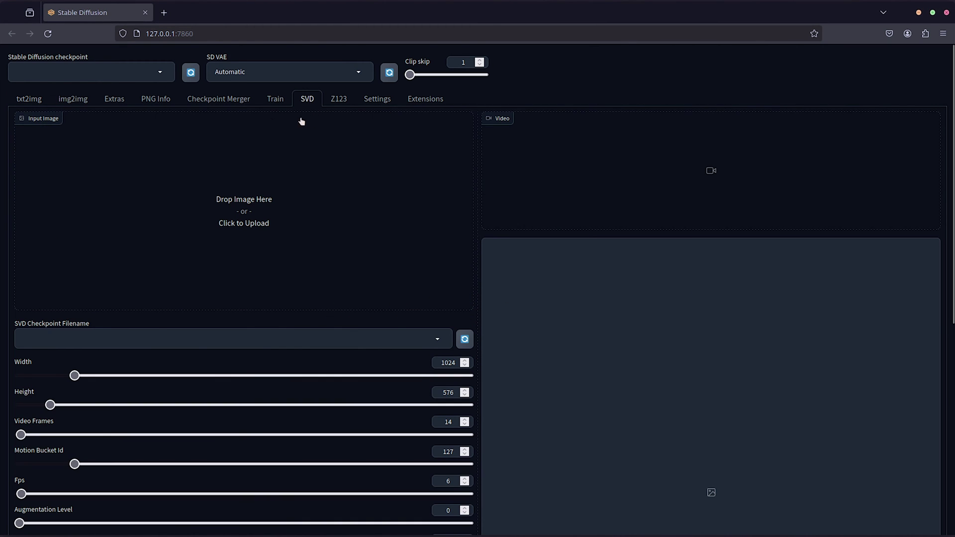
left_click(35, 99)
left_click(148, 75)
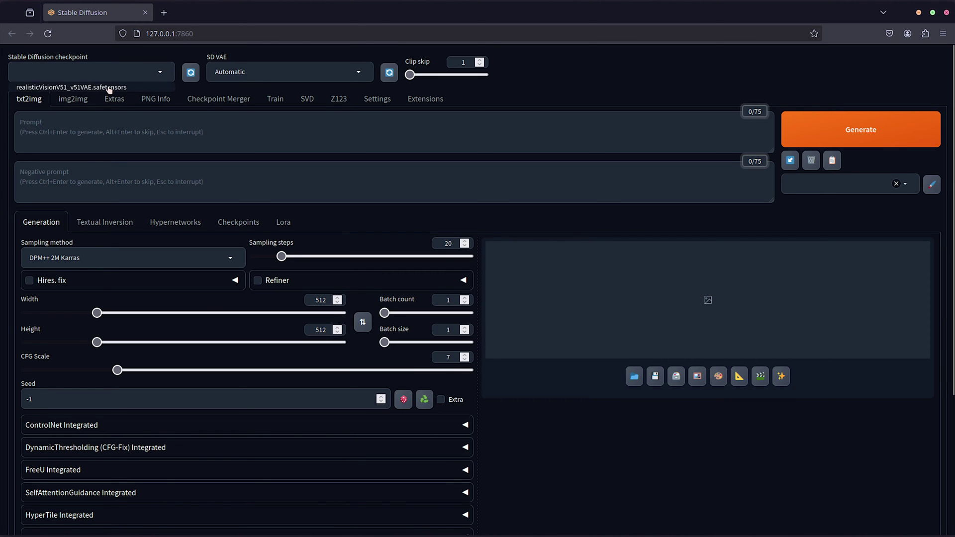
left_click(113, 87)
Enter the prompt 'A pretty woman standing in a neon cyberpunk street HD 4k masterpiece'
left_click(246, 137)
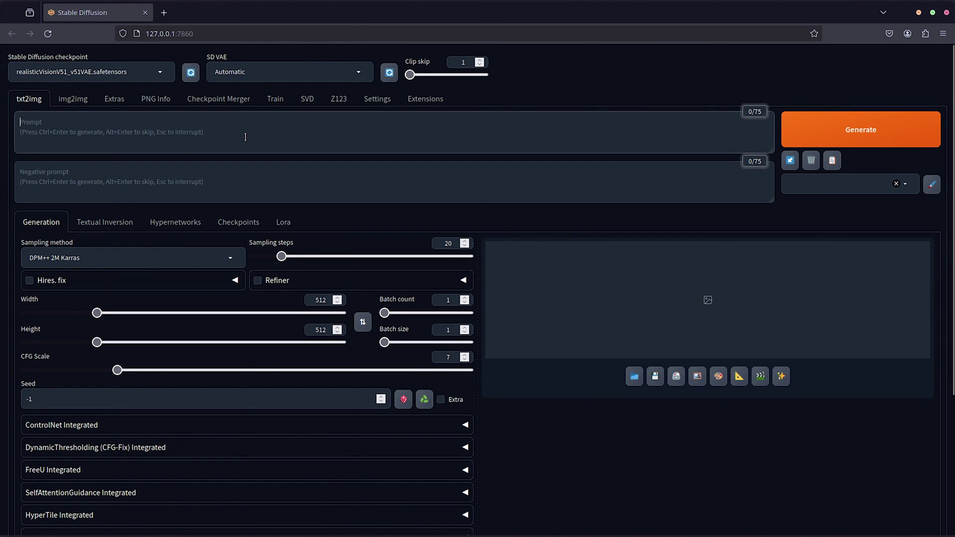
type("A pre")
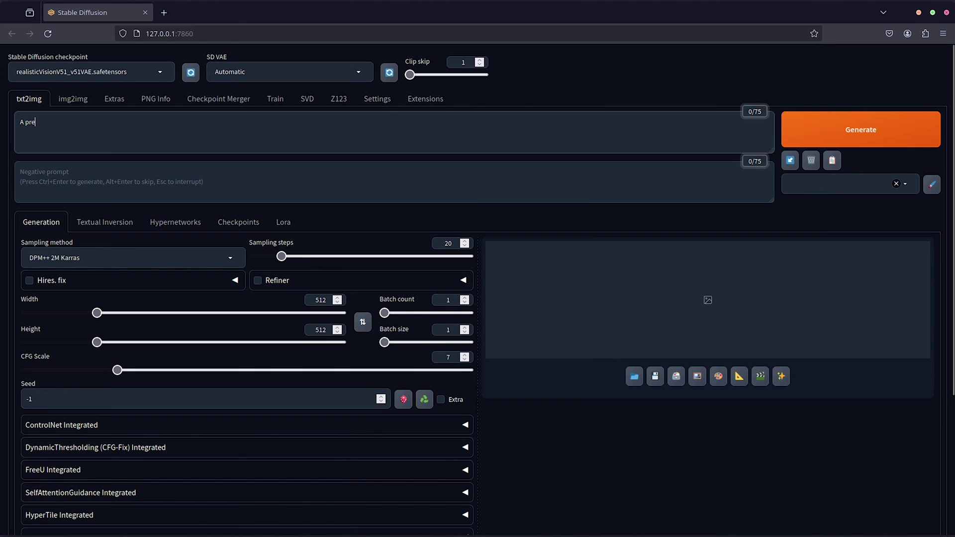
type("tty woman standing in a neon cyberpunk")
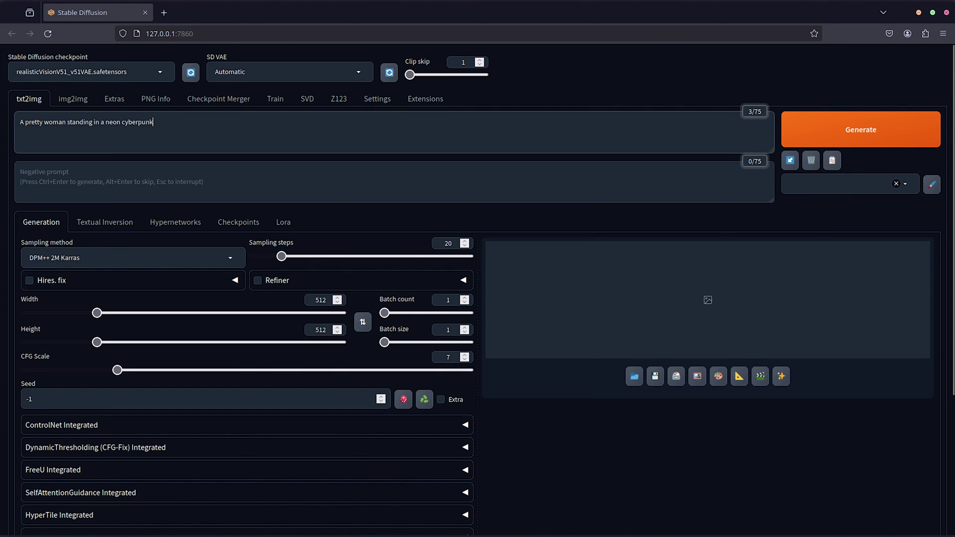
type(" street HD 4k mastp")
key("BackSpace")
type("erpiece")
Set the negative prompt to 'nsfw naked', generate, and view the image full size
left_click(20, 171)
type("nsfw")
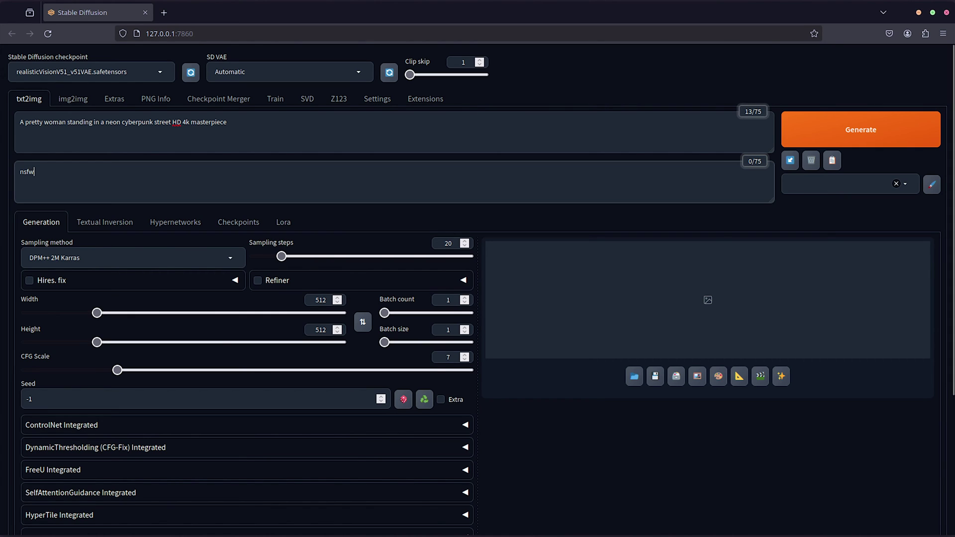
type(" naked")
left_click(879, 136)
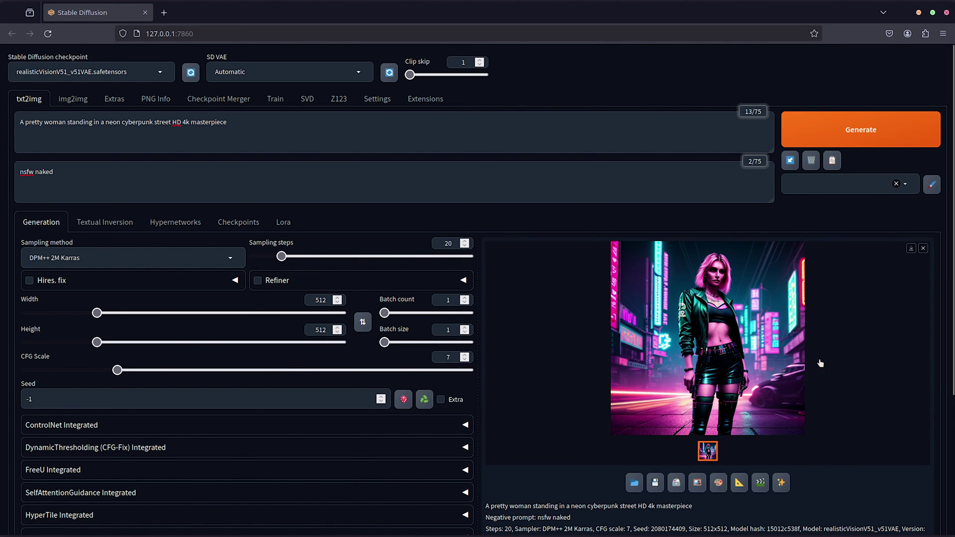
left_click(820, 363)
Set Width and Height to 1024 and generate the neon cyberpunk street image
left_click(835, 473)
double_click(315, 300)
type("1024")
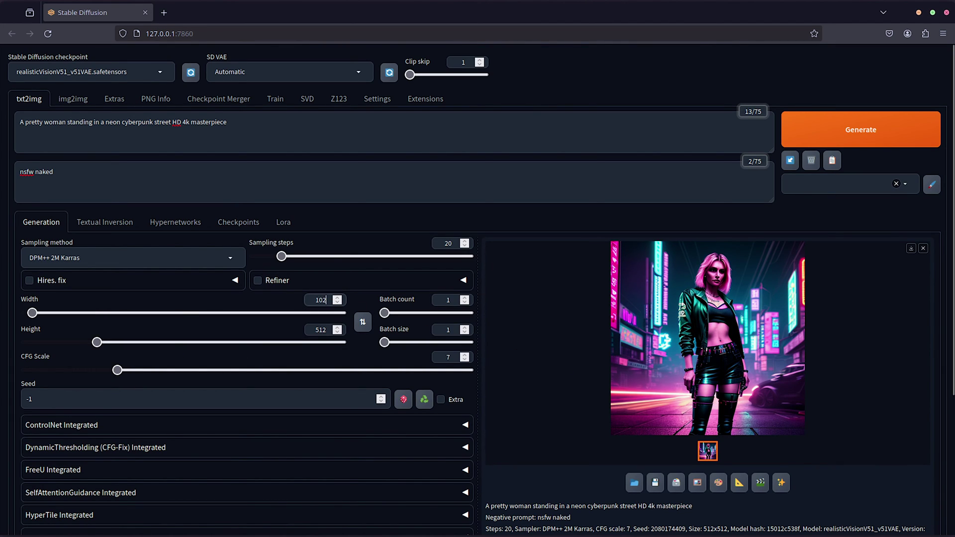
key("Tab")
type("1024")
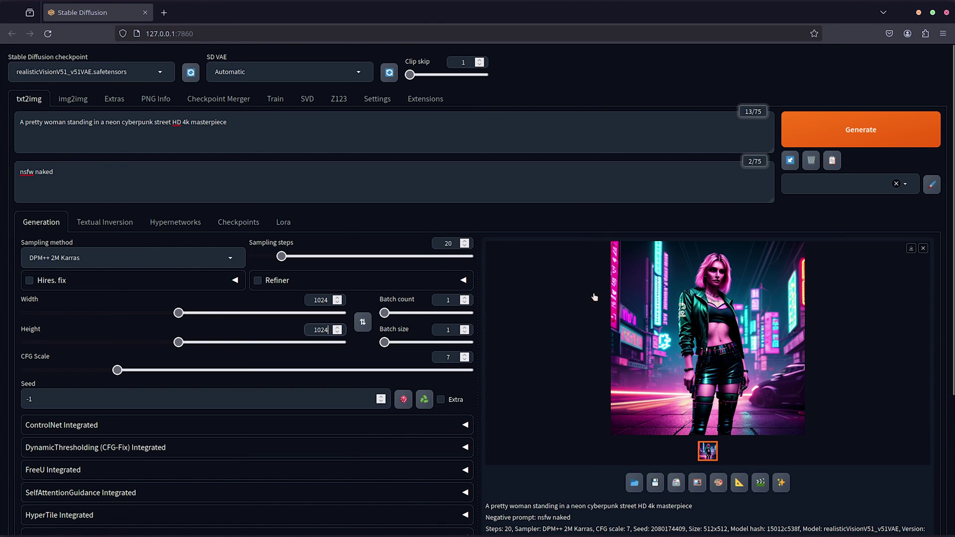
key("ctrl+Return")
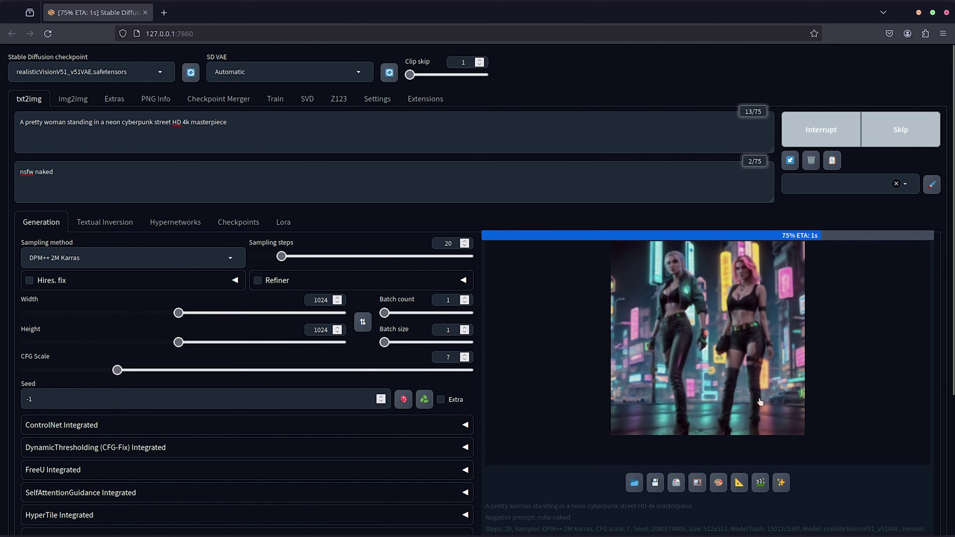
View the new image full size, check the installed extensions, then close Firefox
left_click(722, 339)
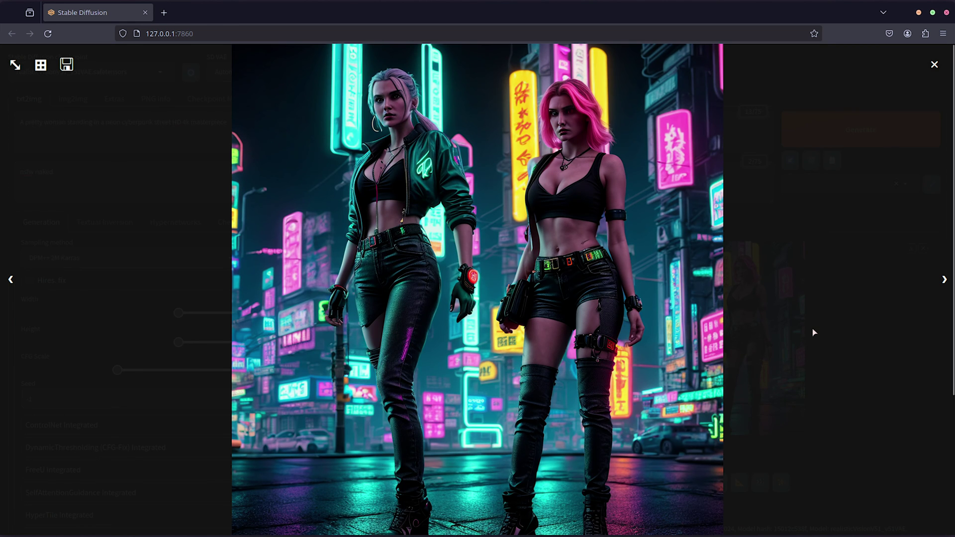
left_click(818, 315)
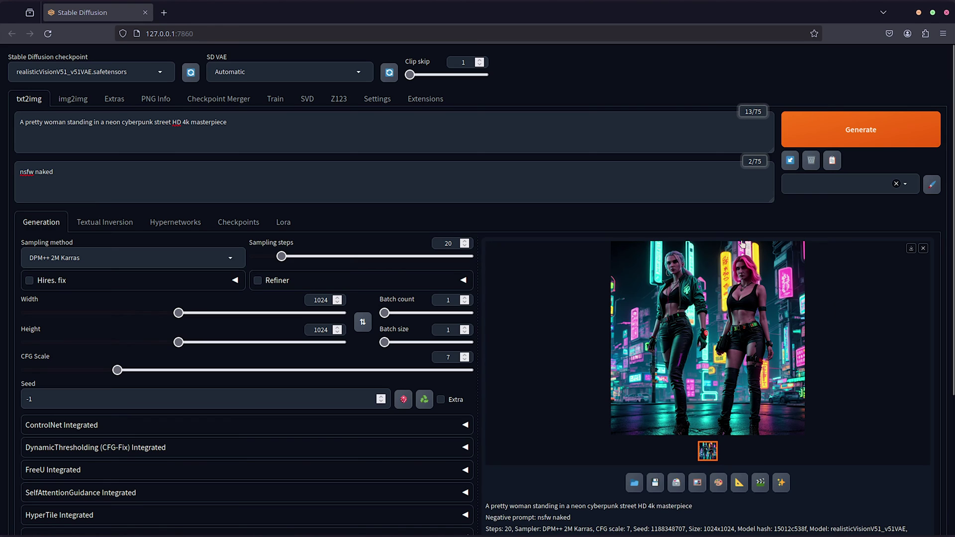
left_click(418, 101)
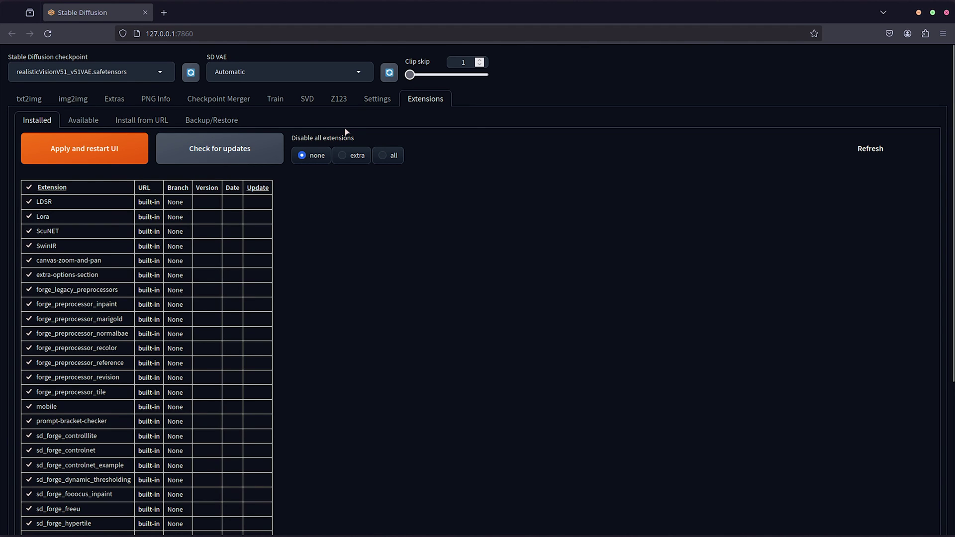
left_click(29, 99)
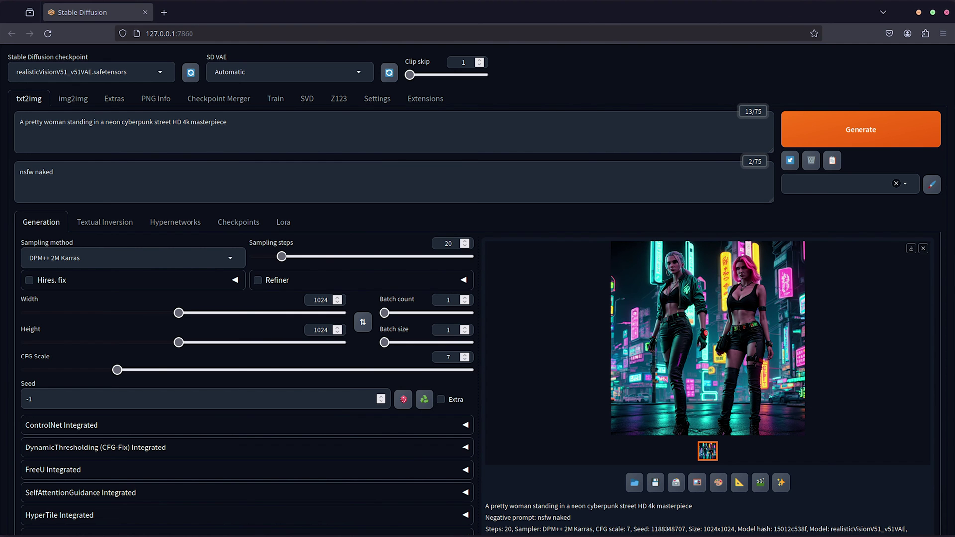
left_click(946, 12)
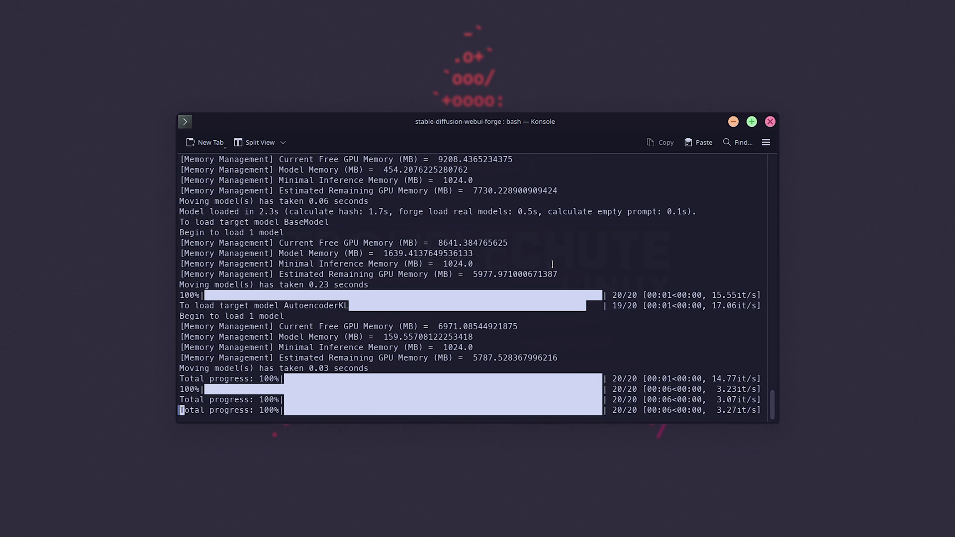
Stop the Forge server with Ctrl+C, run ls in the install folder, then clear the terminal
key("ctrl+c")
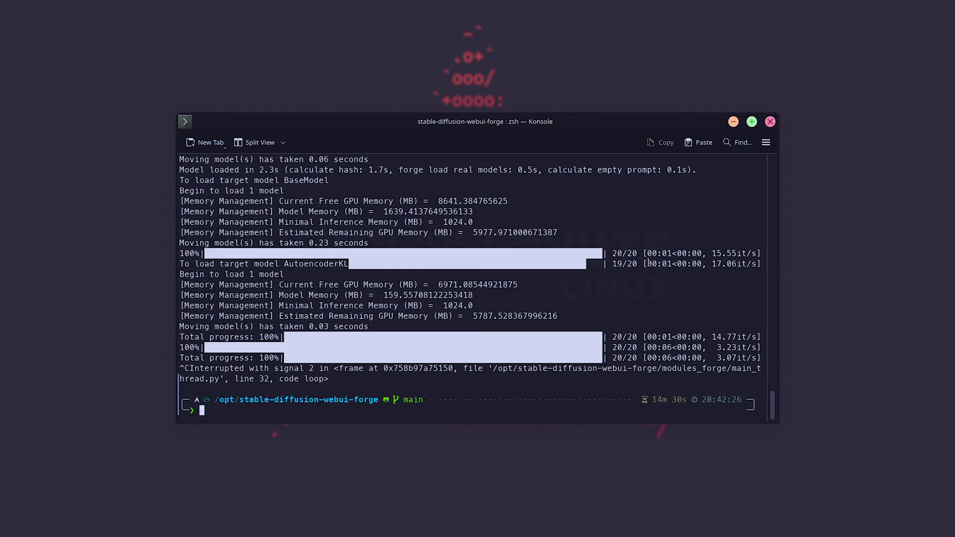
type("ls")
key("Return")
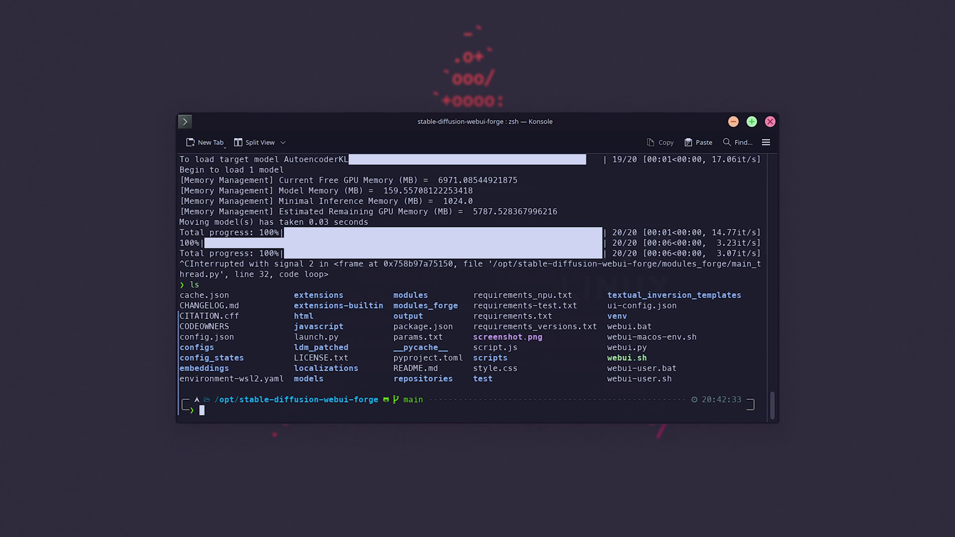
type("clear")
key("Return")
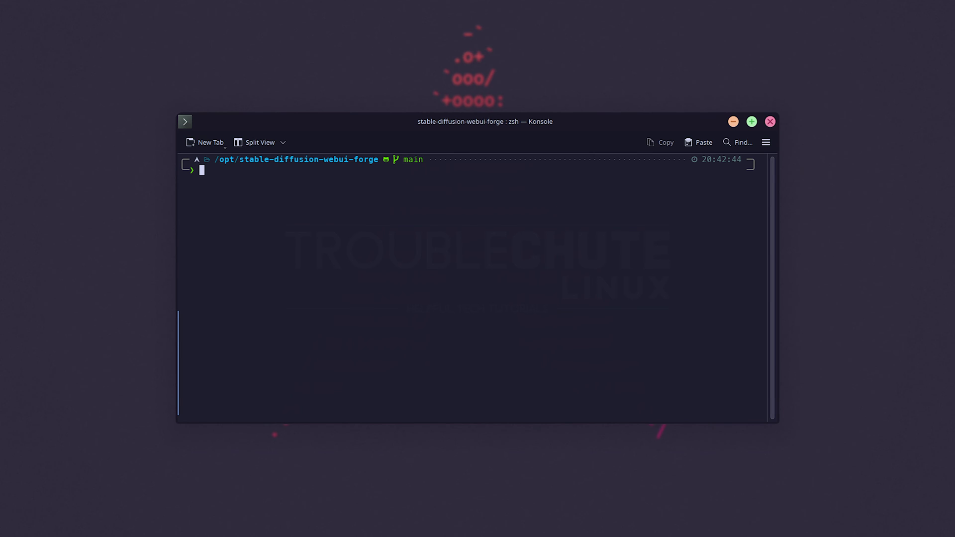
Launch btop, then run nvidia-smi -l to watch GPU usage and stop it
type("btop")
key("Return")
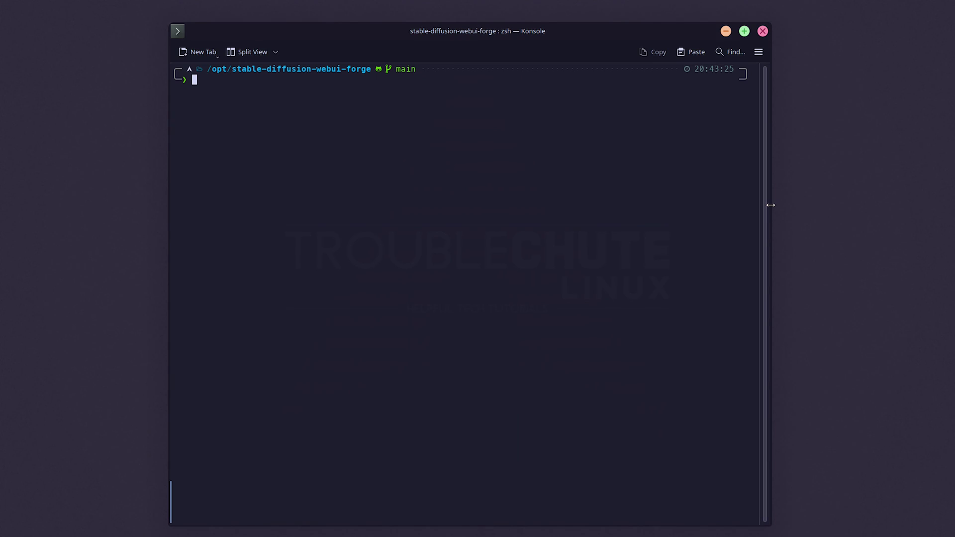
type("nvi")
key("Right")
key("Return")
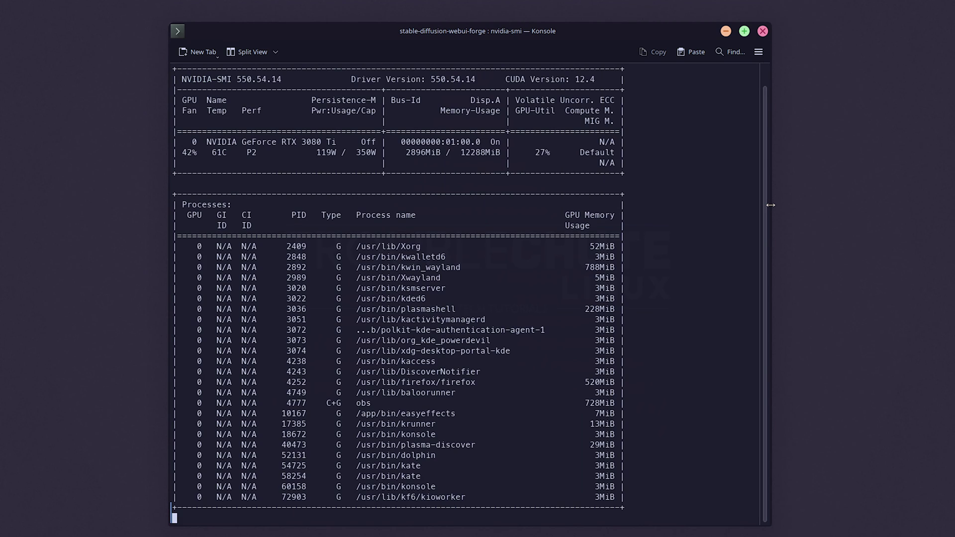
key("ctrl+c")
Try nvtop, then install it with sudo pacman -Syu nvtop, confirming with y
type("nvtop")
key("Return")
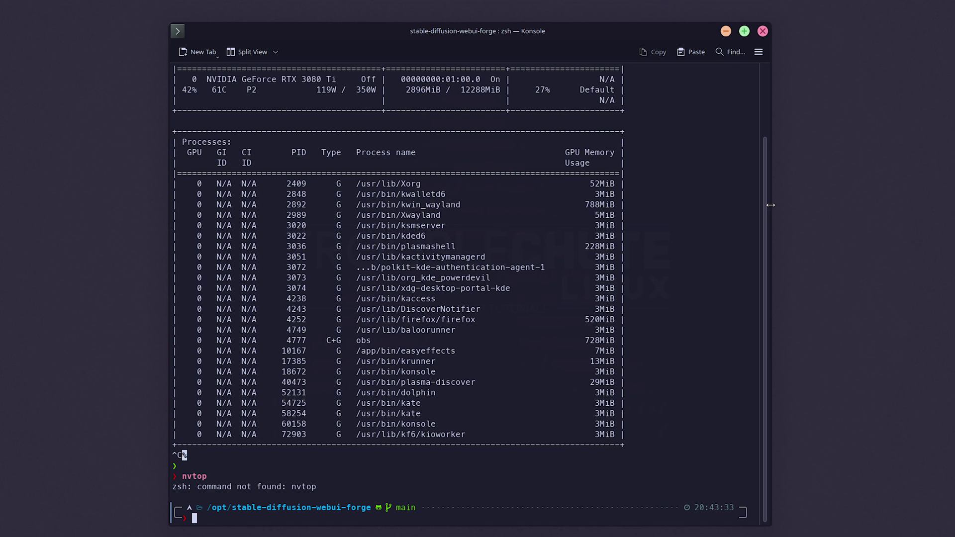
type("pacman -Syu nvtop")
key("Return")
key("Escape")
key("Escape")
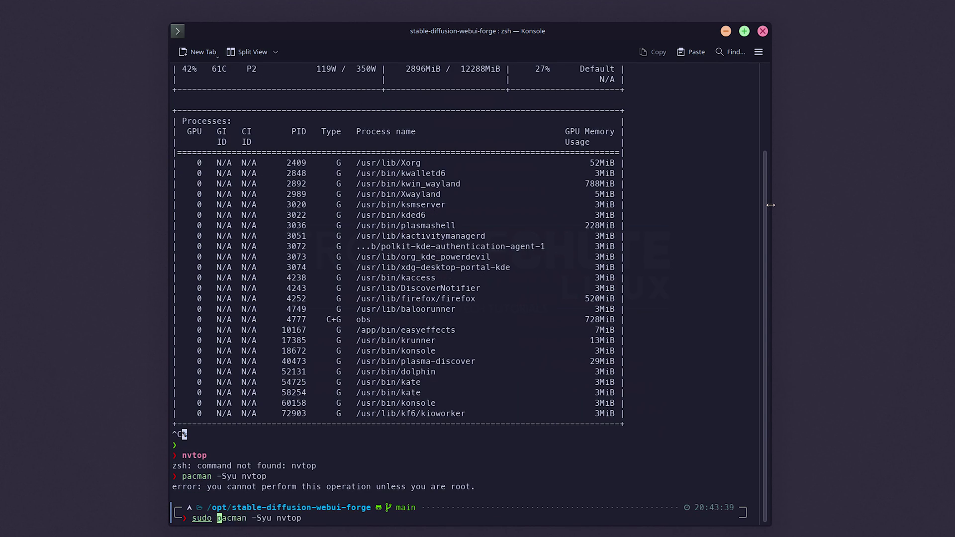
key("Return")
key("Return")
type("y")
key("Return")
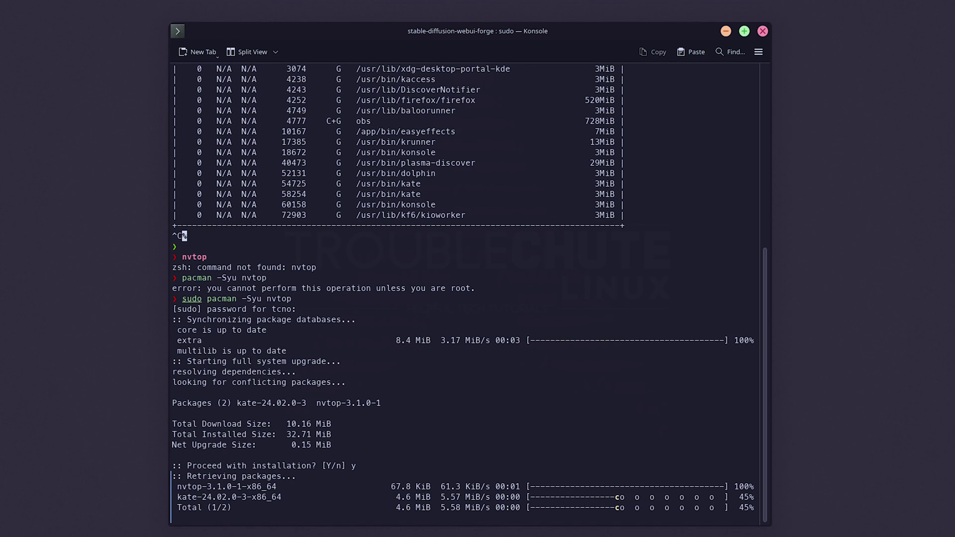
Launch nvtop and dismiss the Intel GPU notice to show the RTX 3080 Ti usage graphs
type("n")
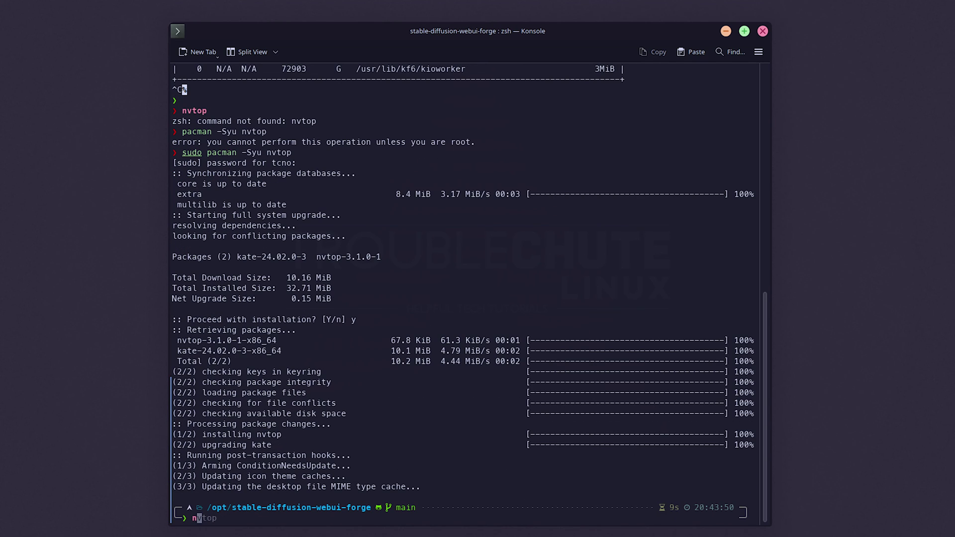
type("vtop")
key("Return")
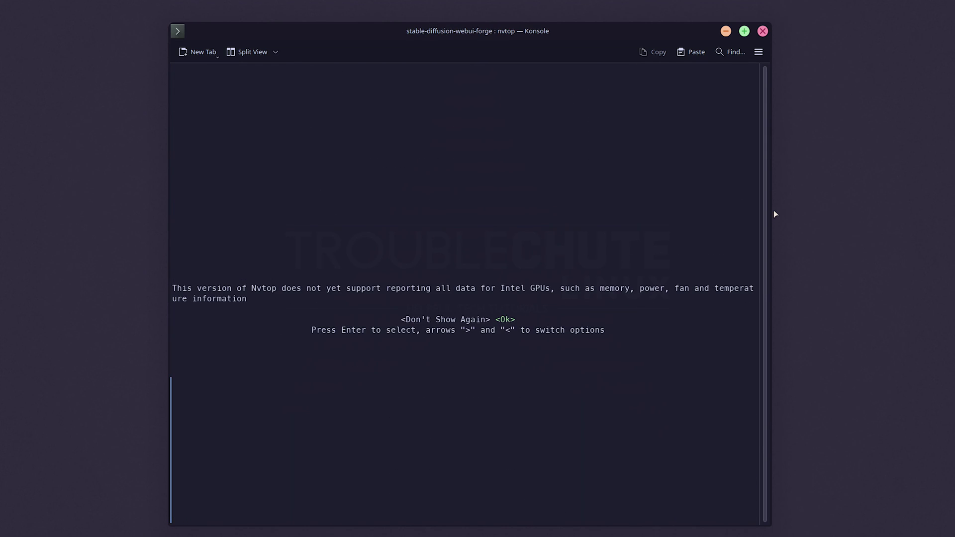
key("Return")
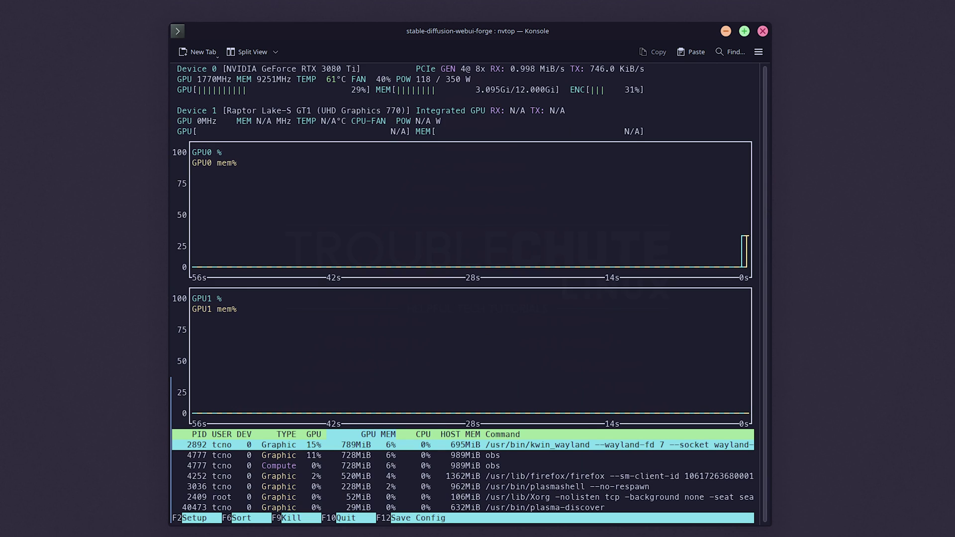